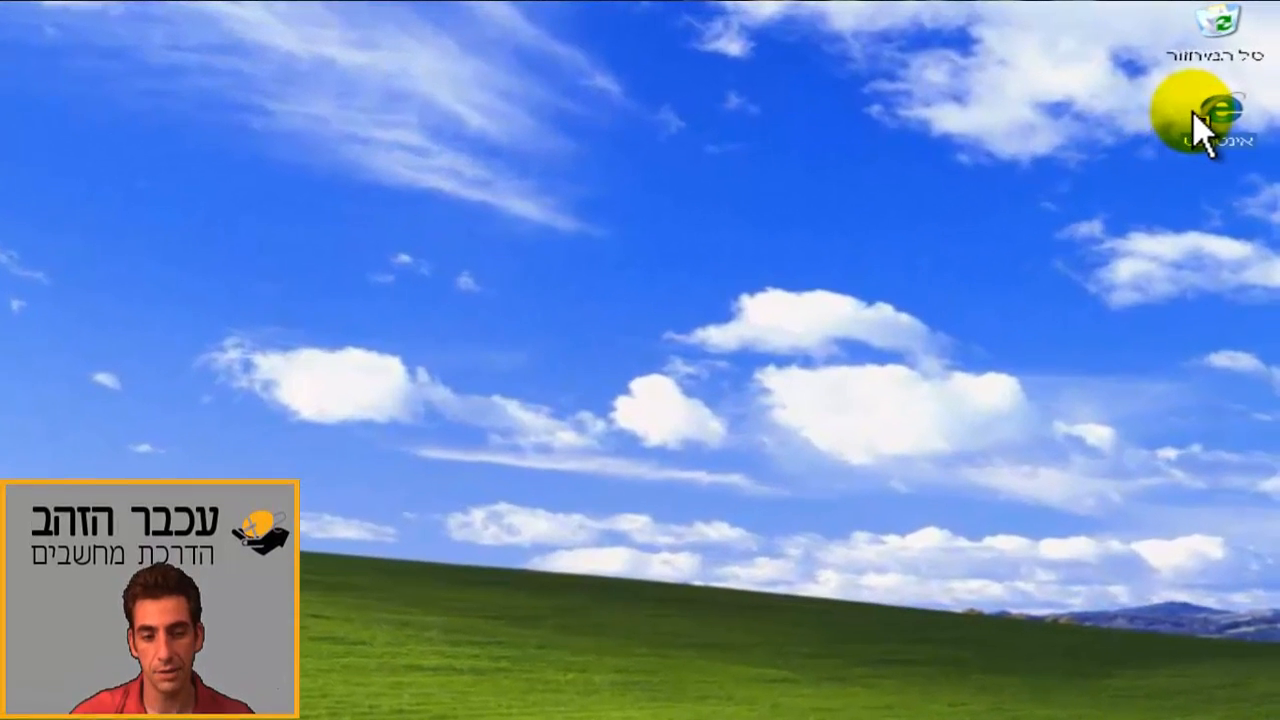
Step: Open Internet Explorer from the Windows XP desktop
double_click(1236, 80)
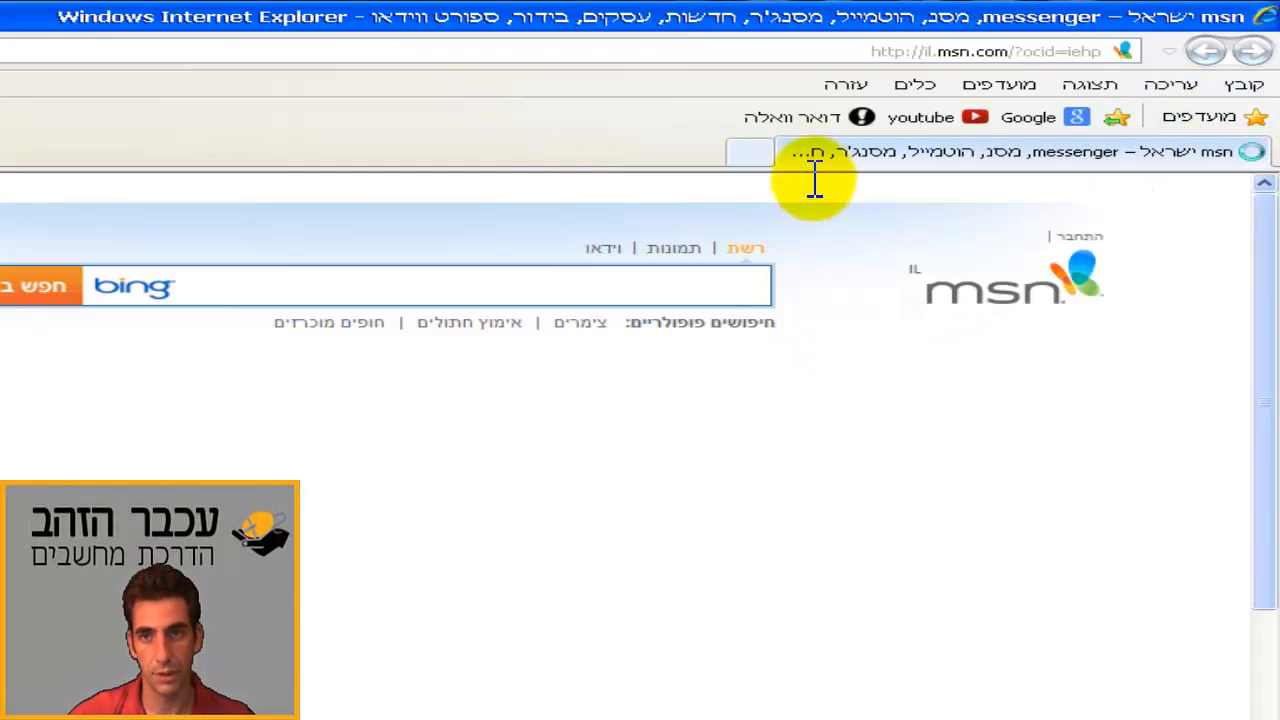
Step: Load the Walla mail login page from the 'דואר וואלה' favorite
left_click(813, 122)
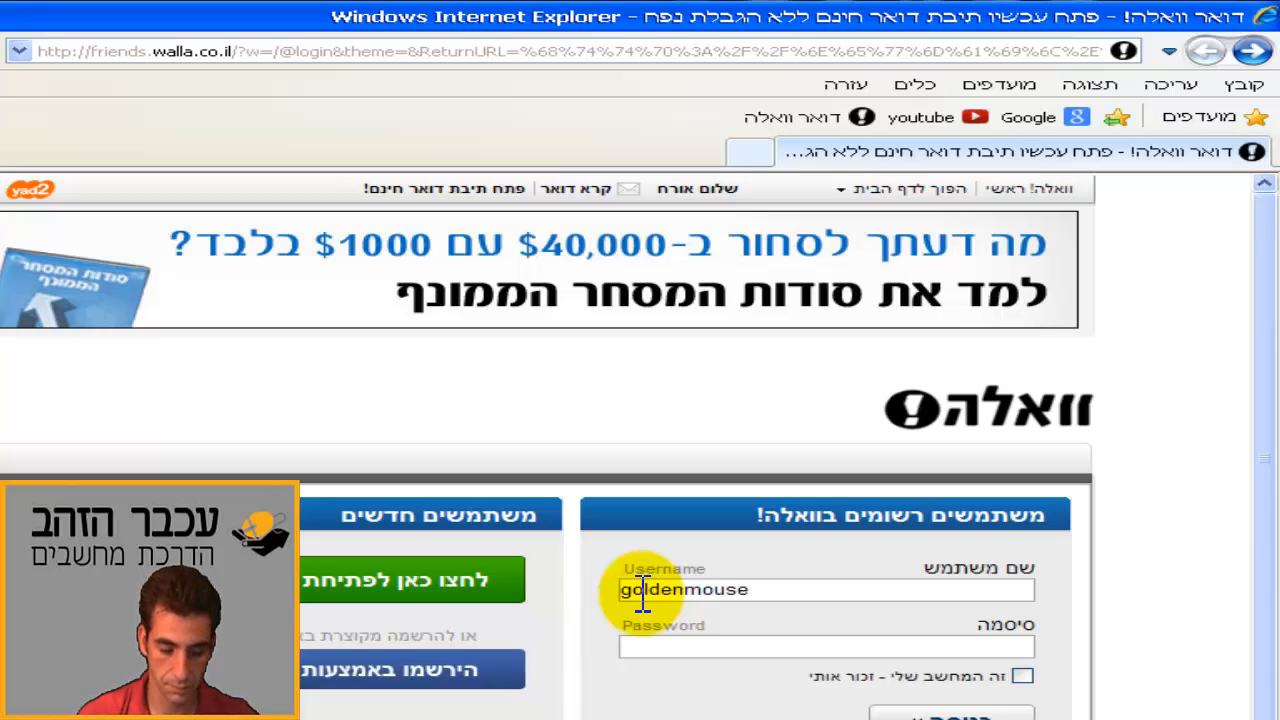
Step: Enter the account password and log in to the Walla mailbox
left_click(652, 650)
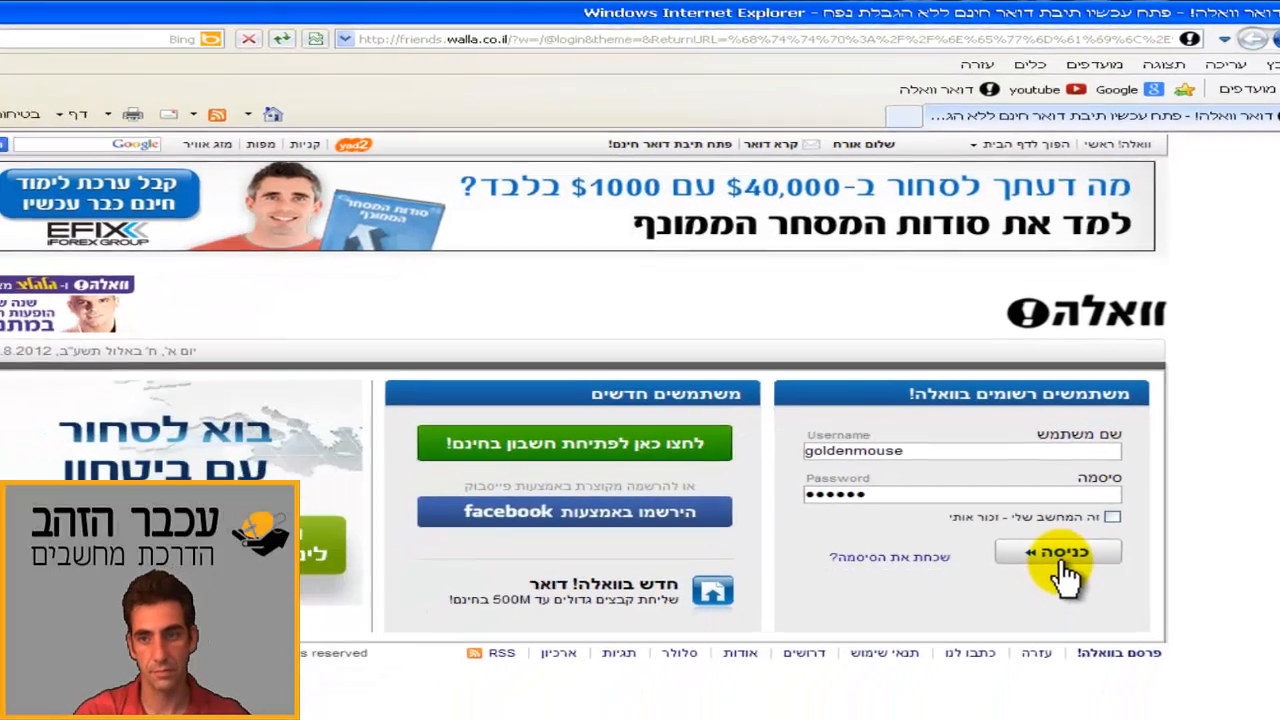
left_click(1060, 560)
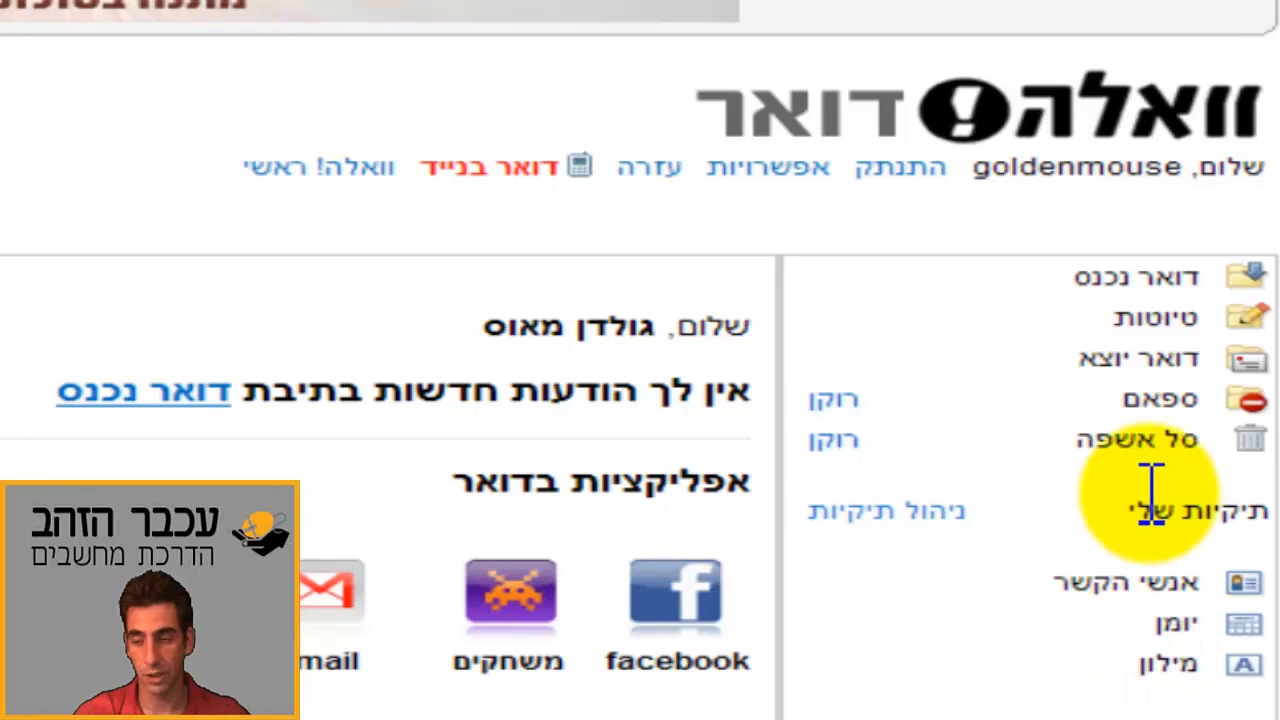
Step: In Contacts, start a new card with first name עכבר and last name הזהב
left_click(1143, 580)
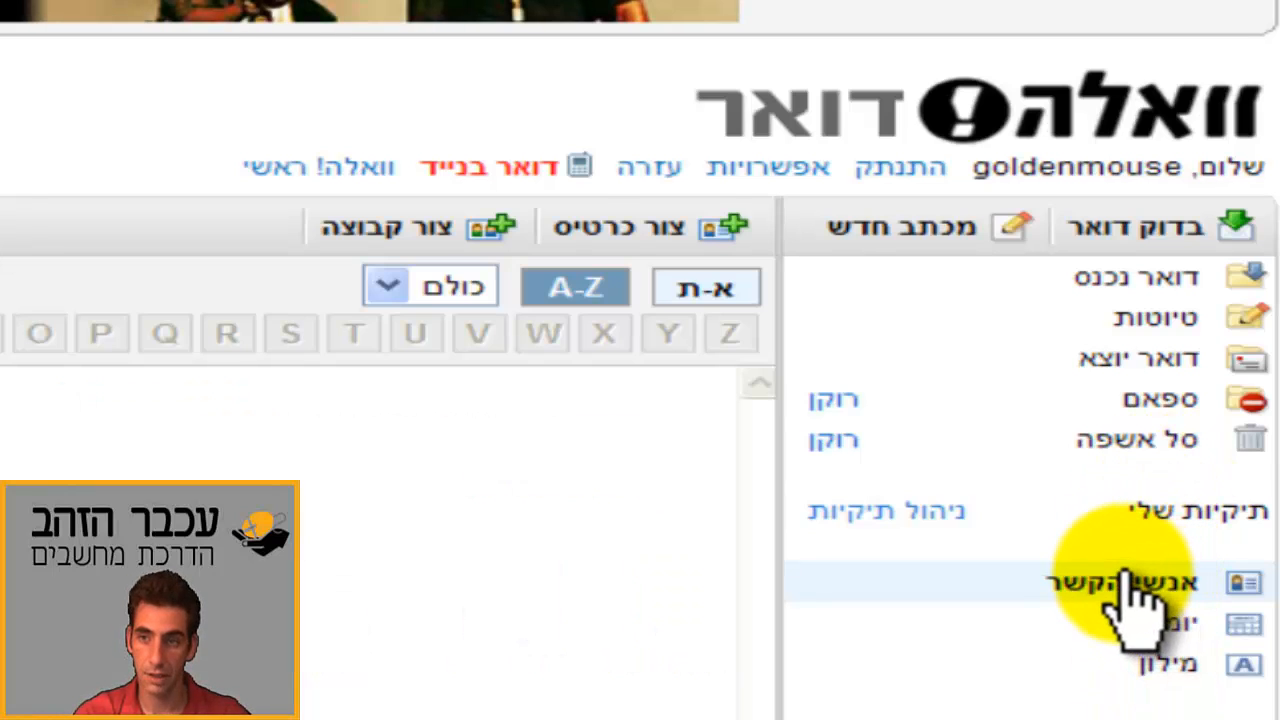
left_click(712, 222)
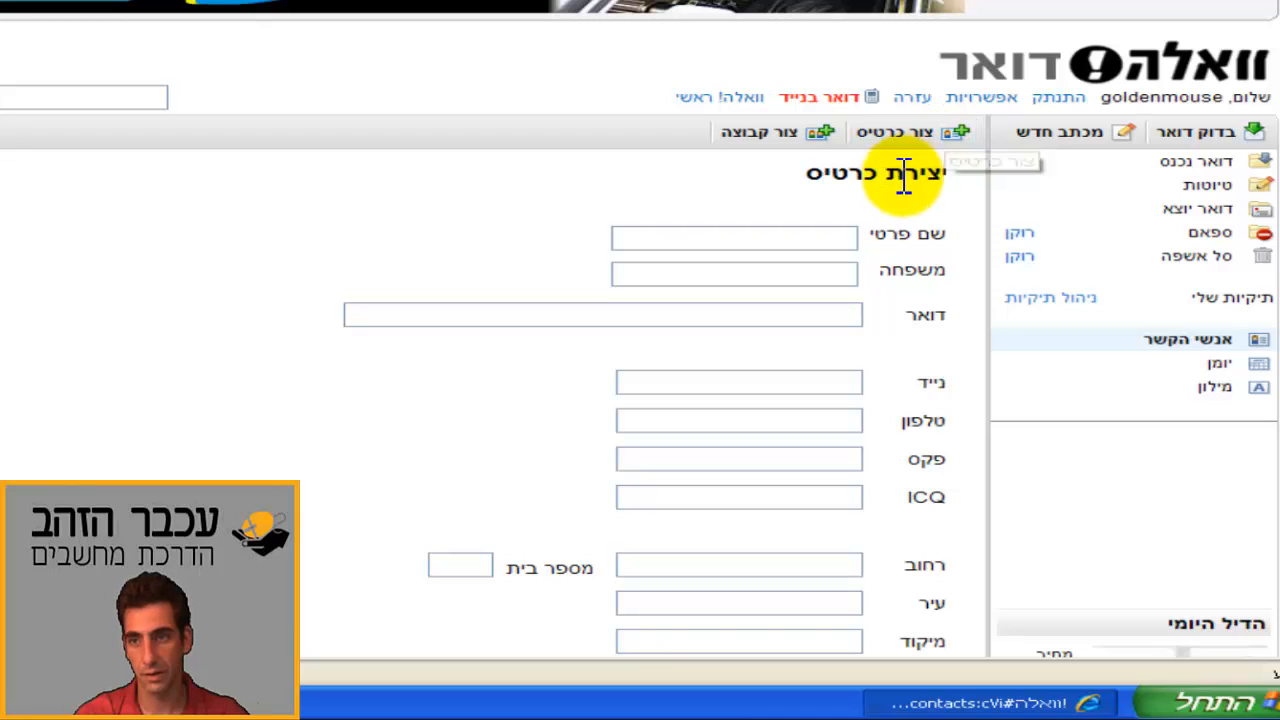
left_click(850, 237)
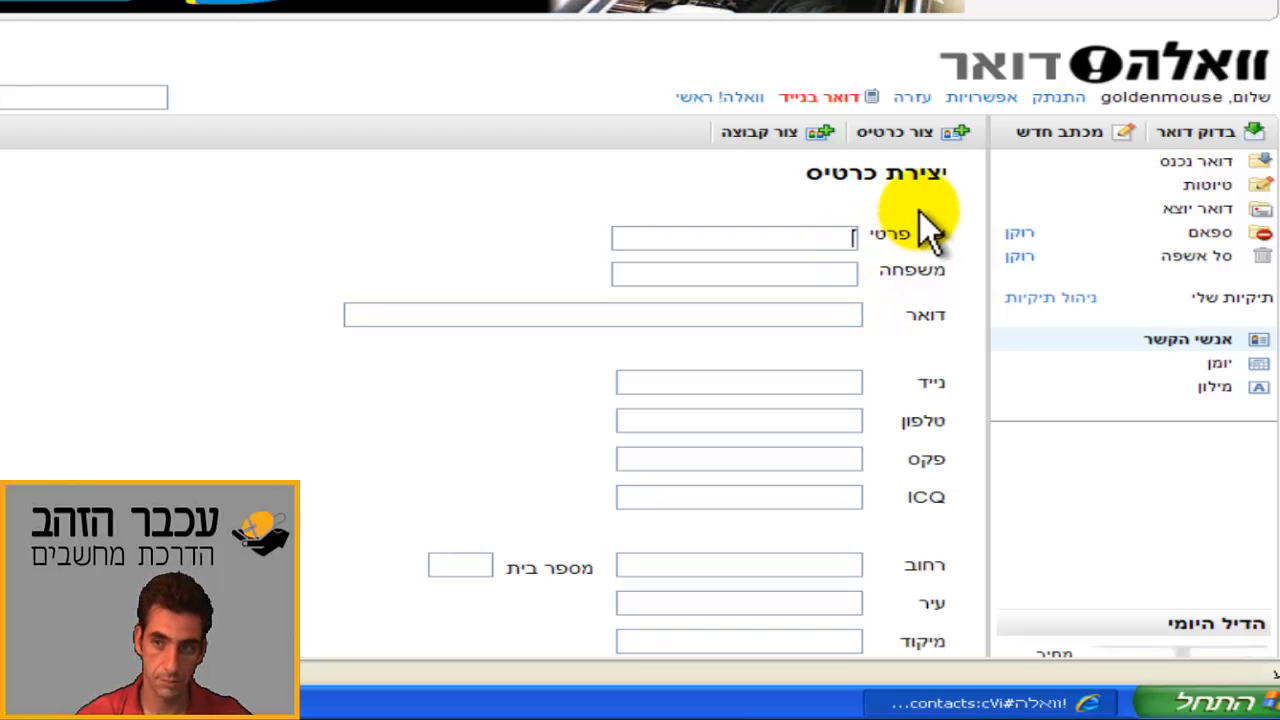
type("gfcr")
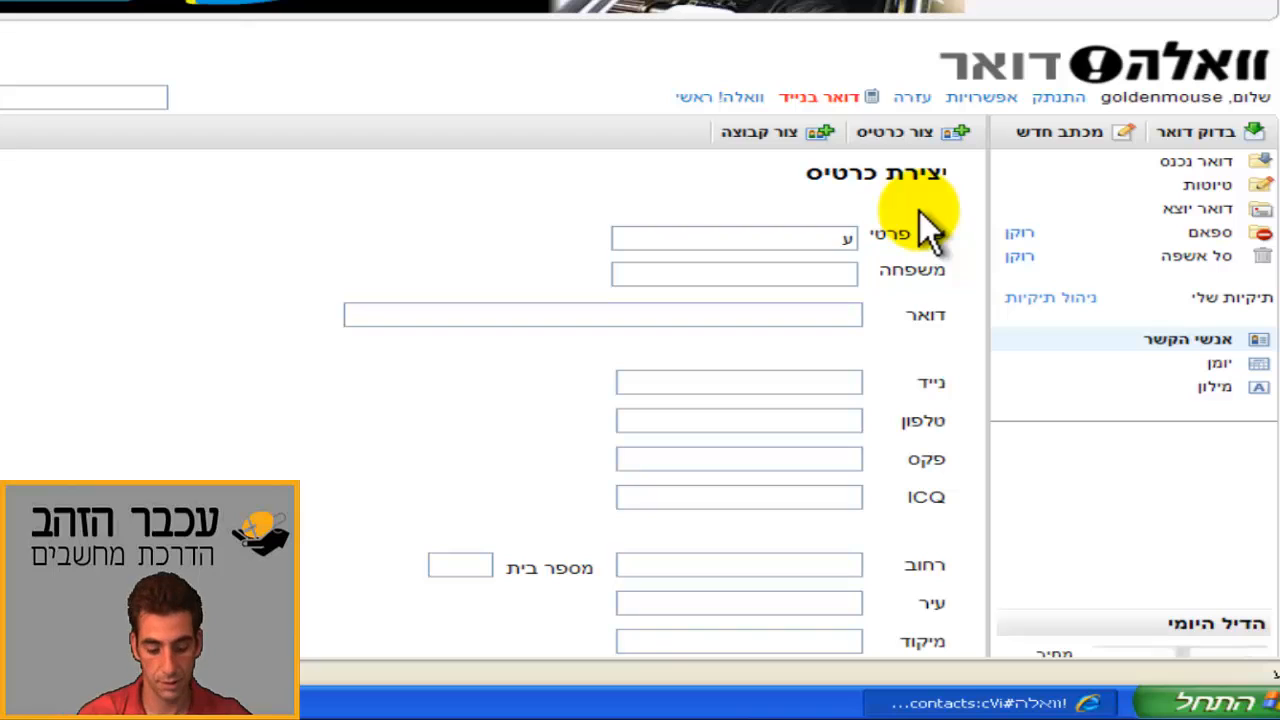
type("כבר")
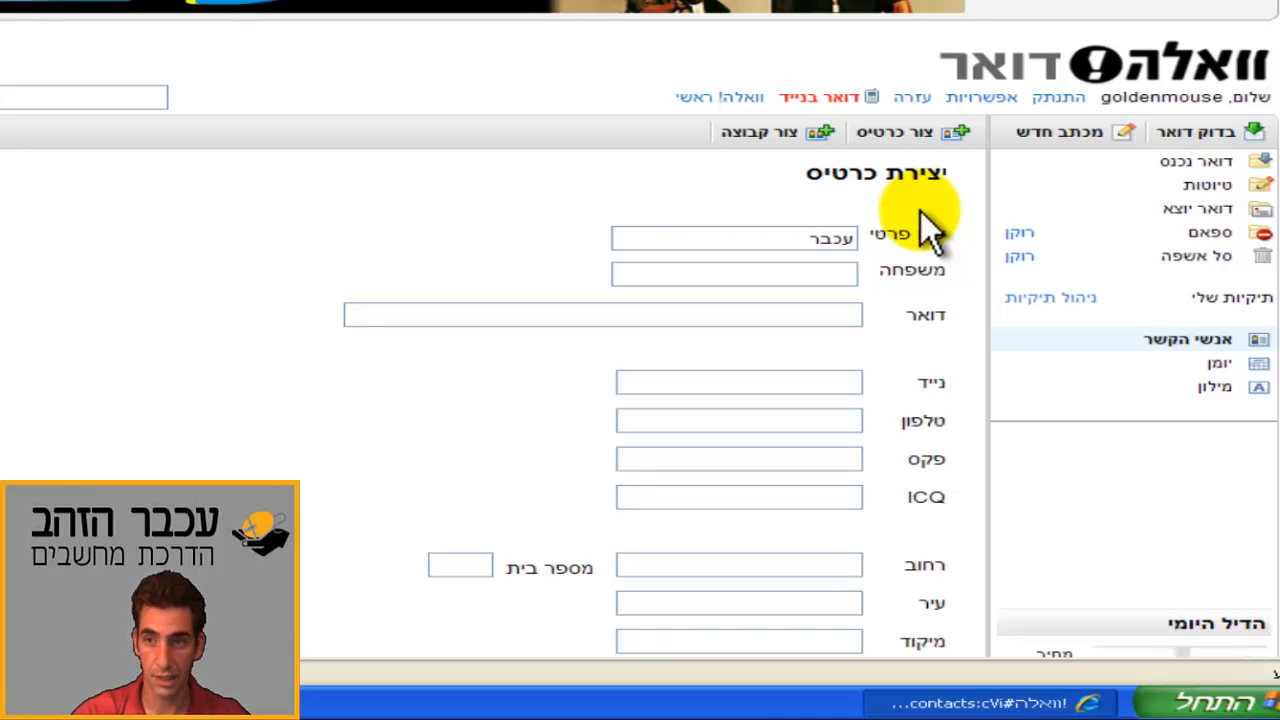
key("Tab")
type("הזהב")
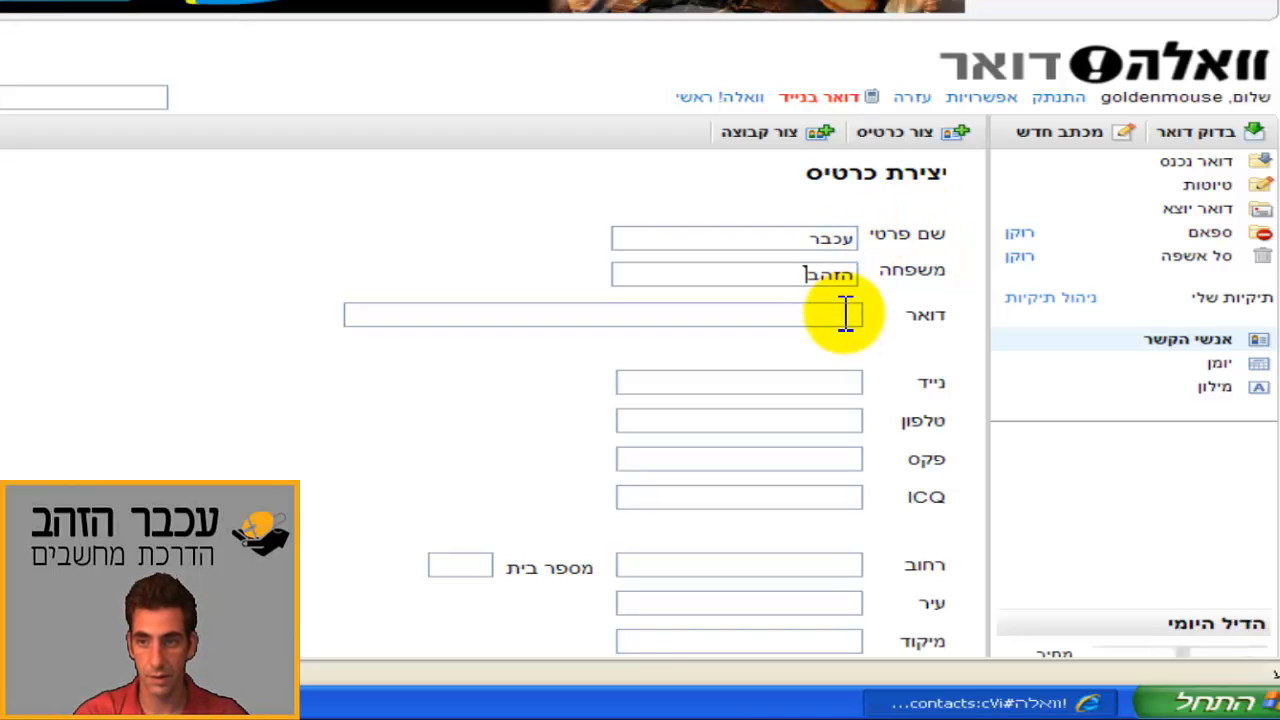
left_click(848, 312)
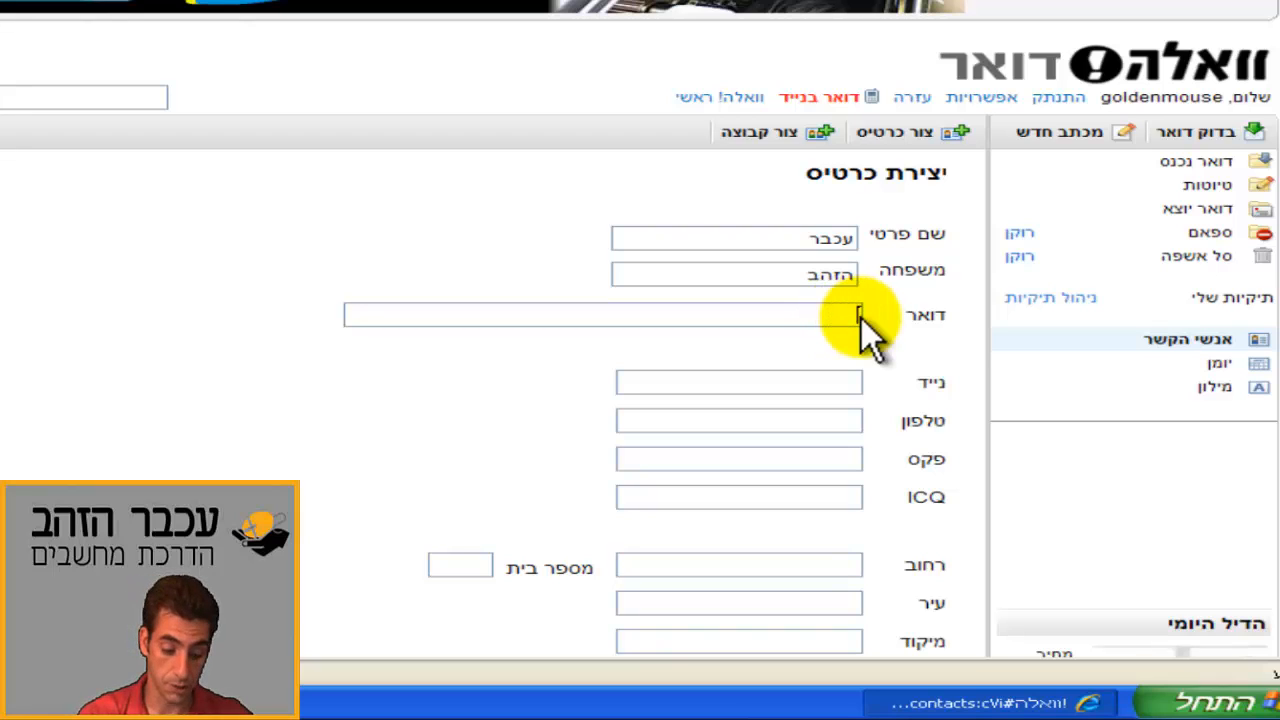
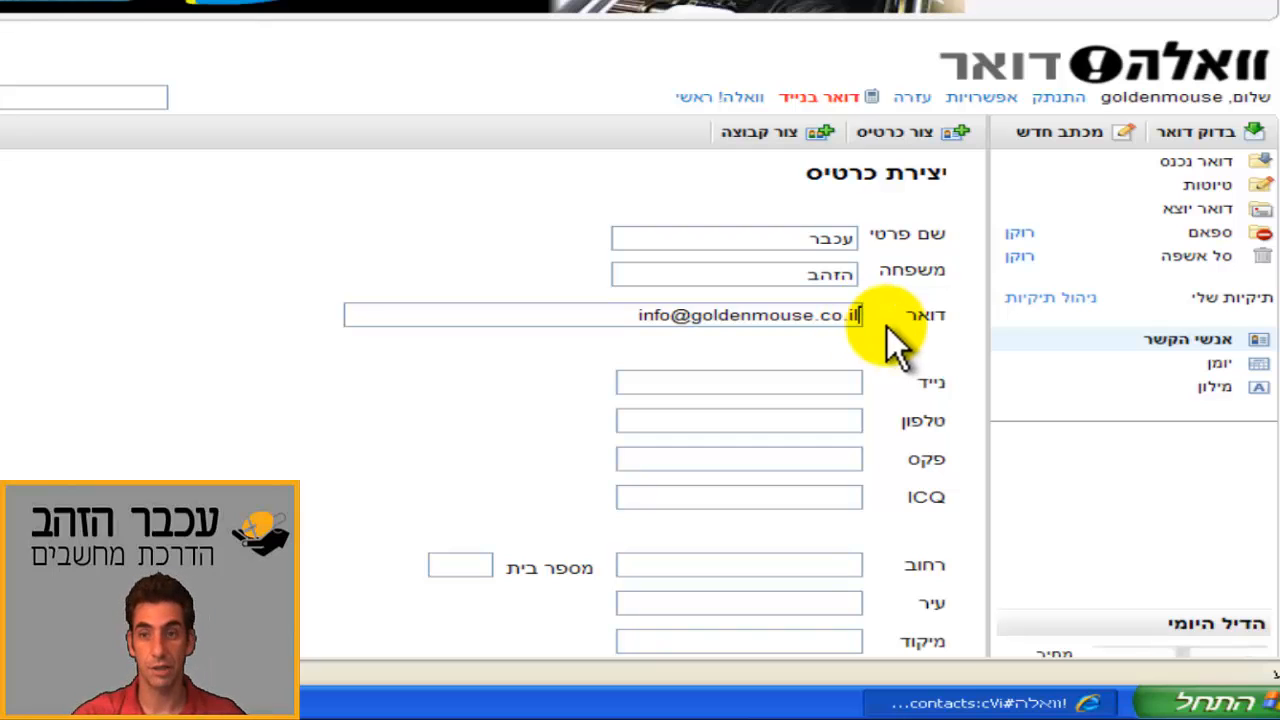
scroll(878, 375, "down", 3)
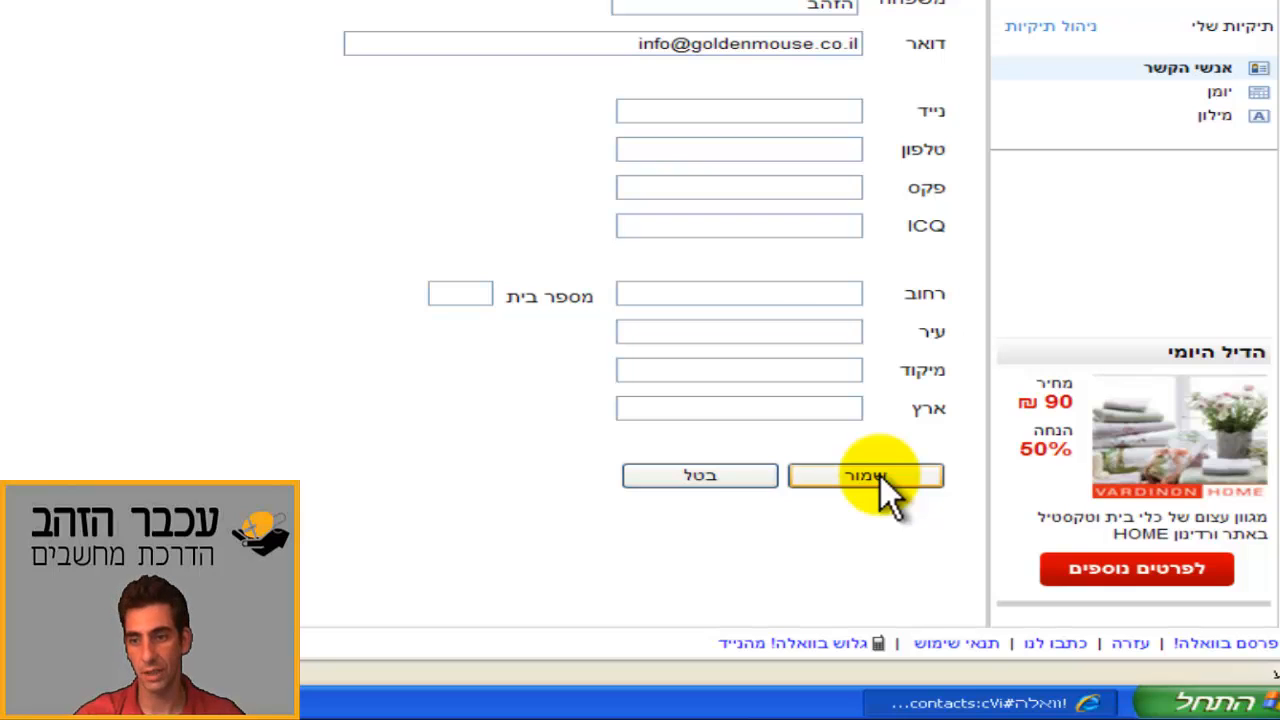
left_click(880, 476)
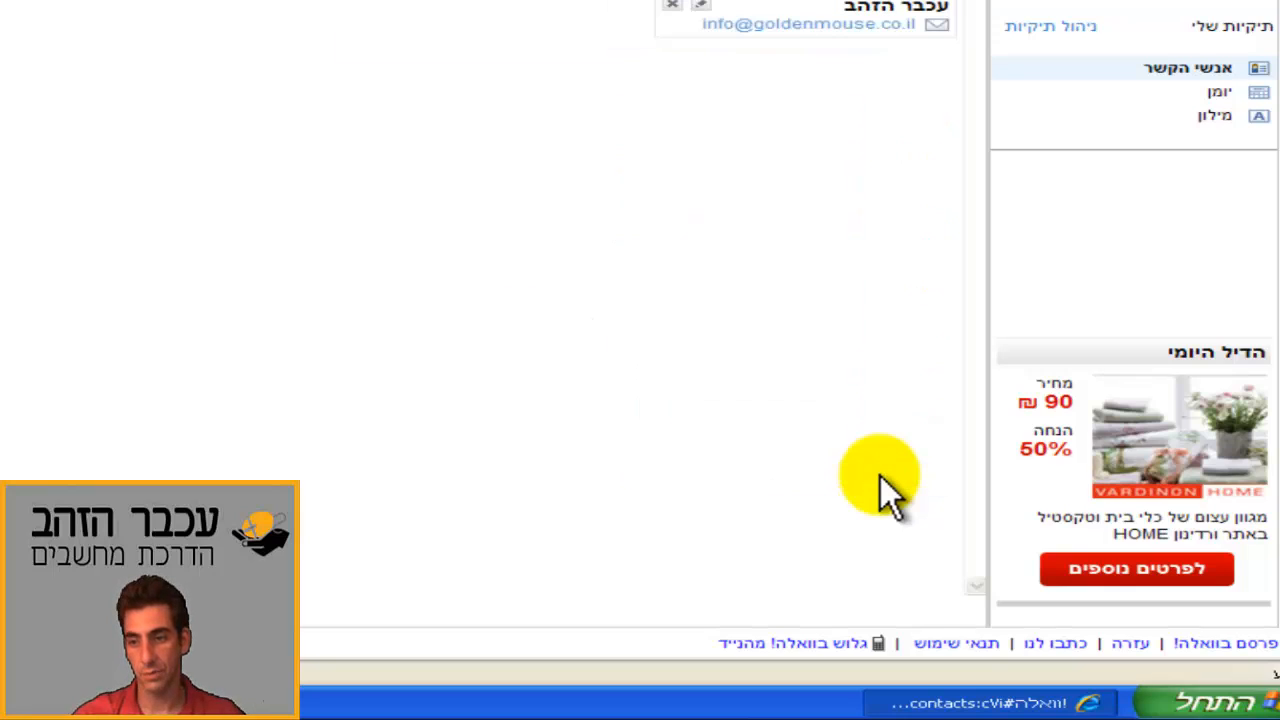
Step: Reopen the עכבר הזהב card, review its name and e-mail fields, and save it again
scroll(880, 476, "up", 3)
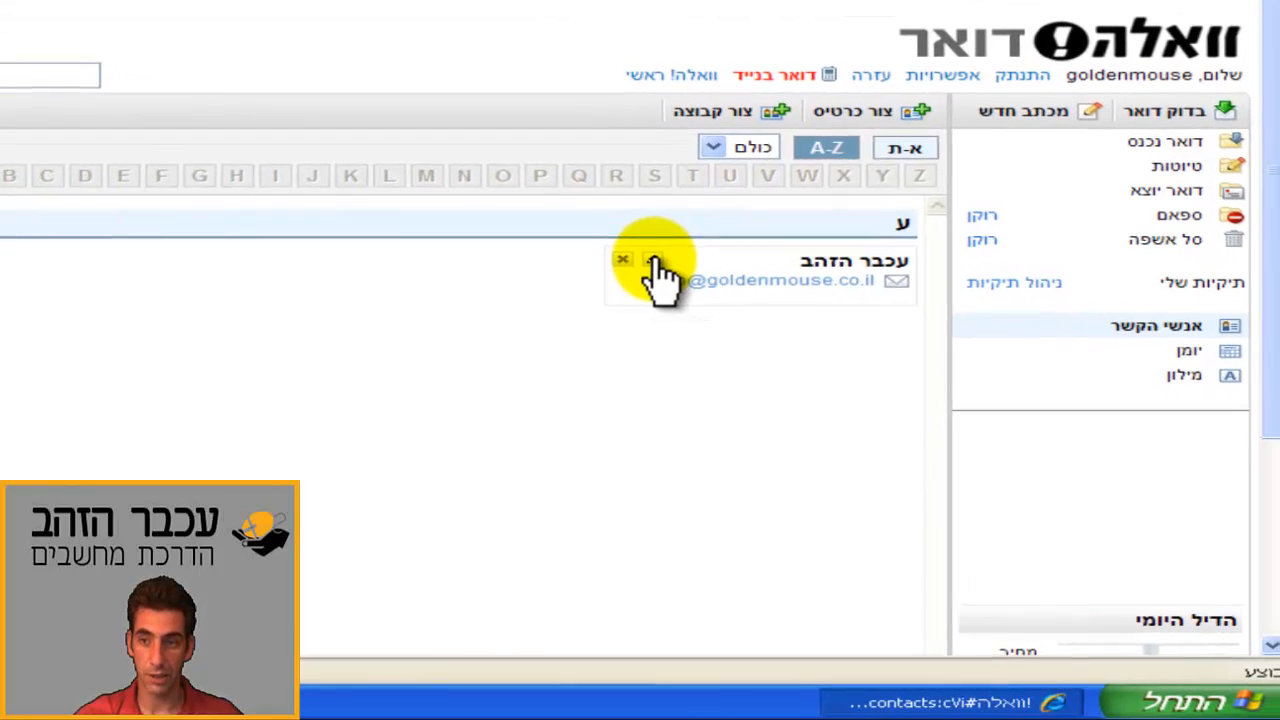
left_click(701, 277)
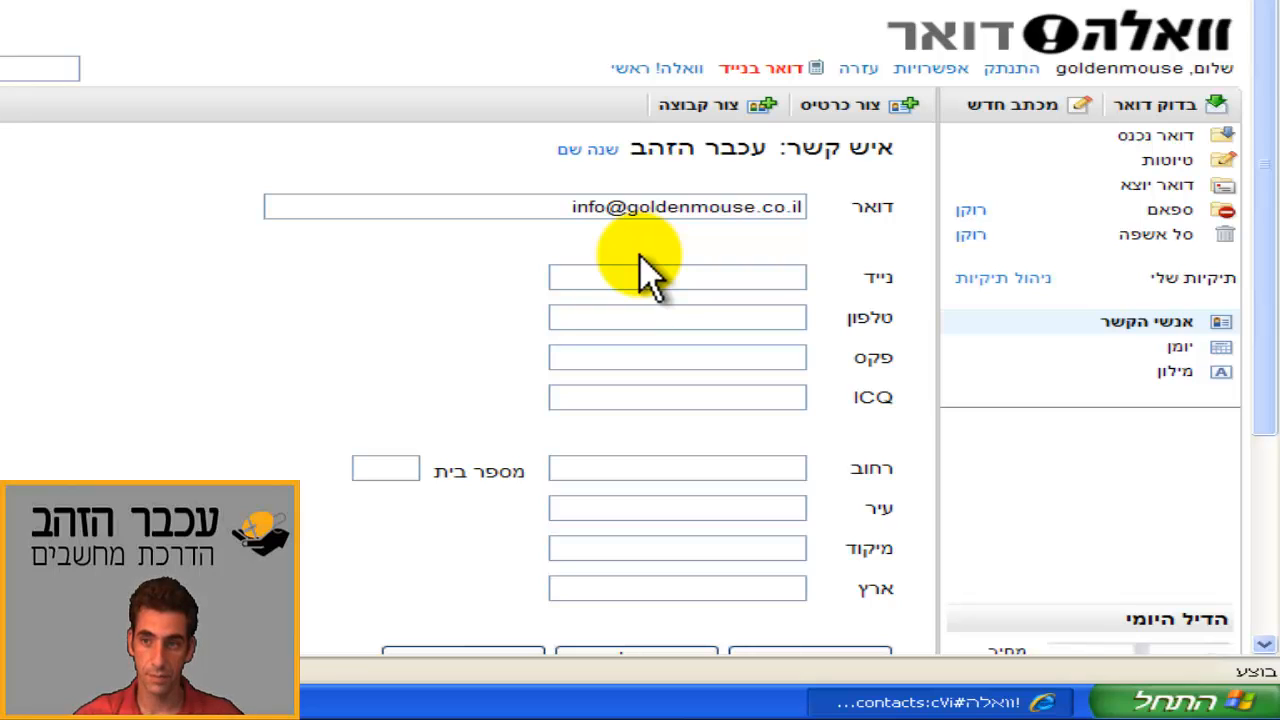
left_click(600, 160)
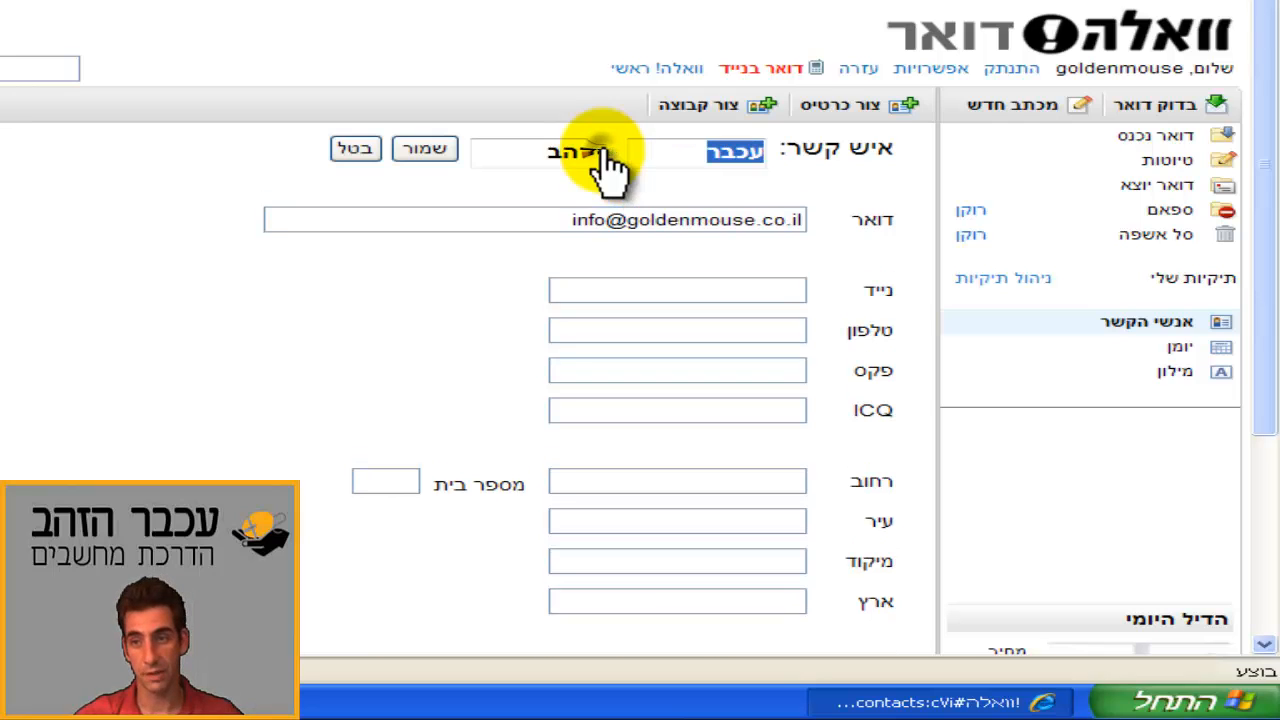
left_click(668, 150)
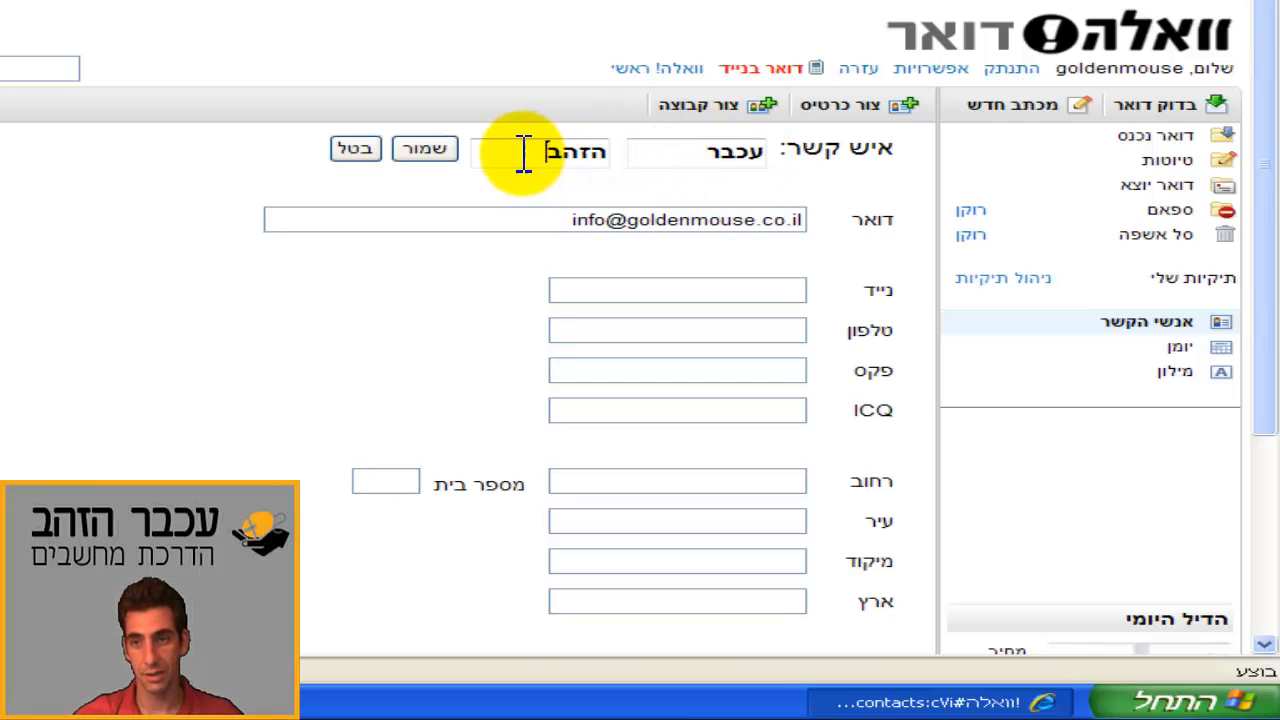
left_click(539, 218)
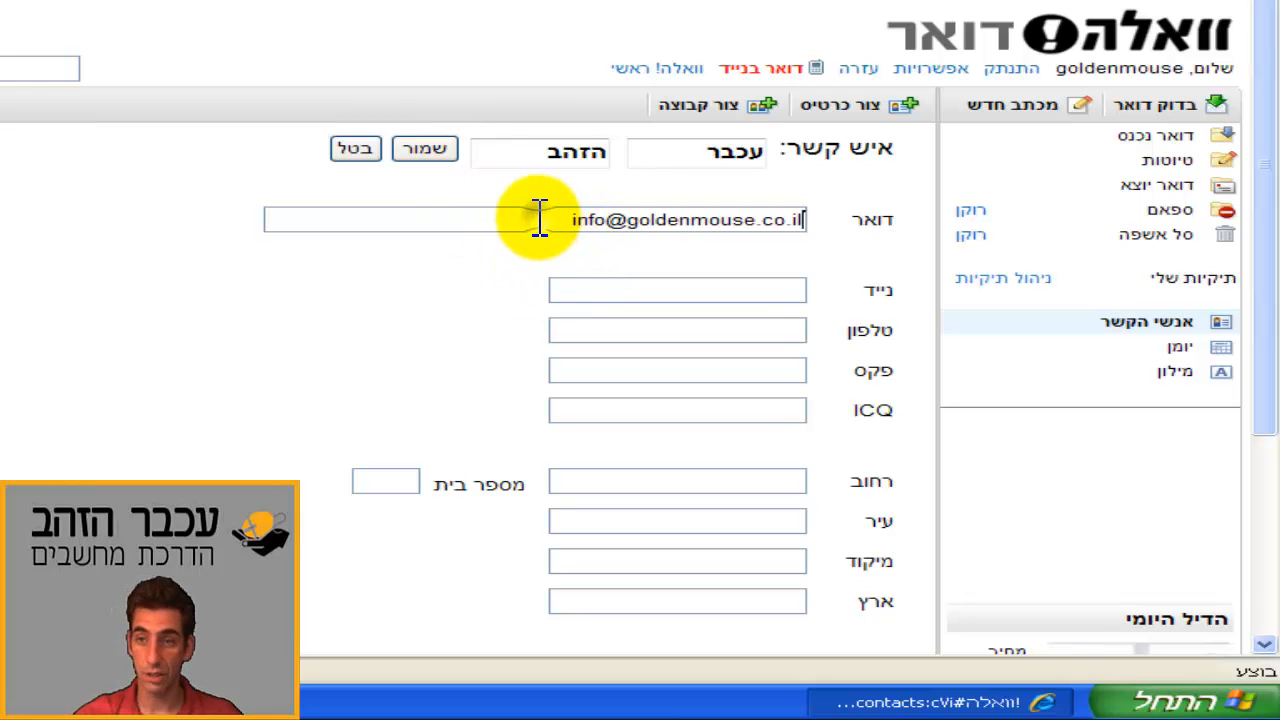
scroll(539, 218, "down", 3)
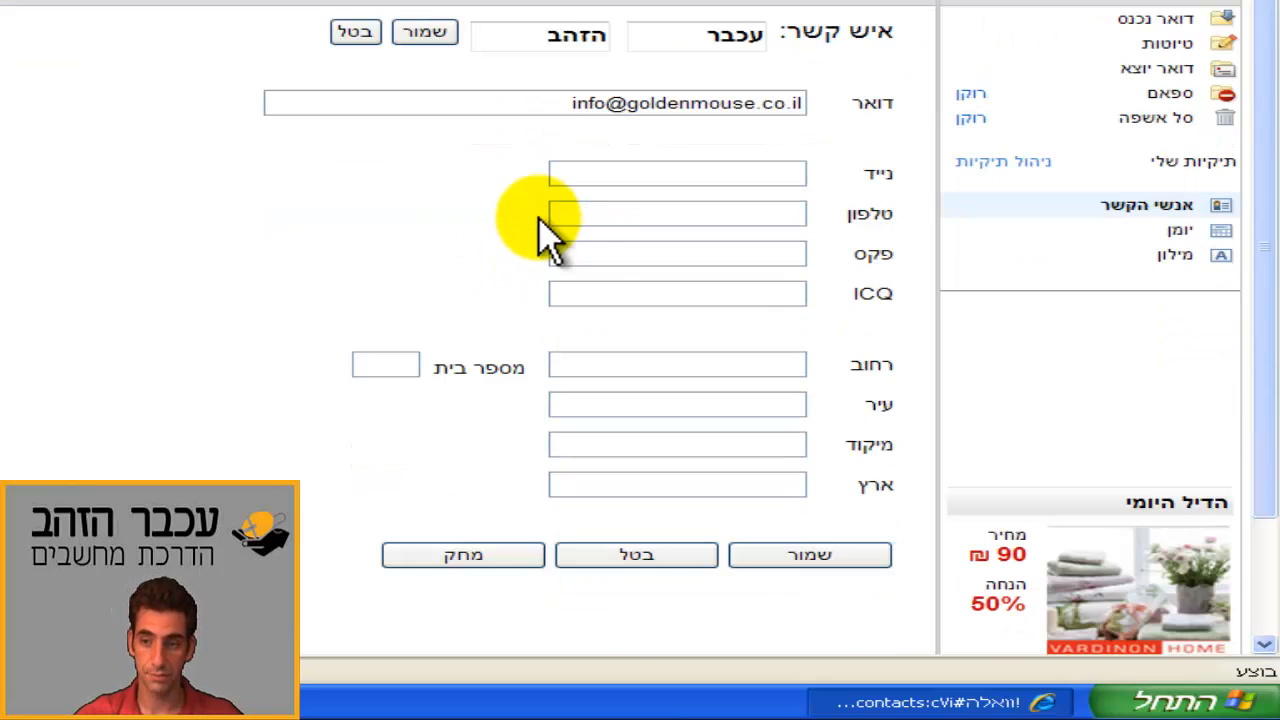
left_click(795, 577)
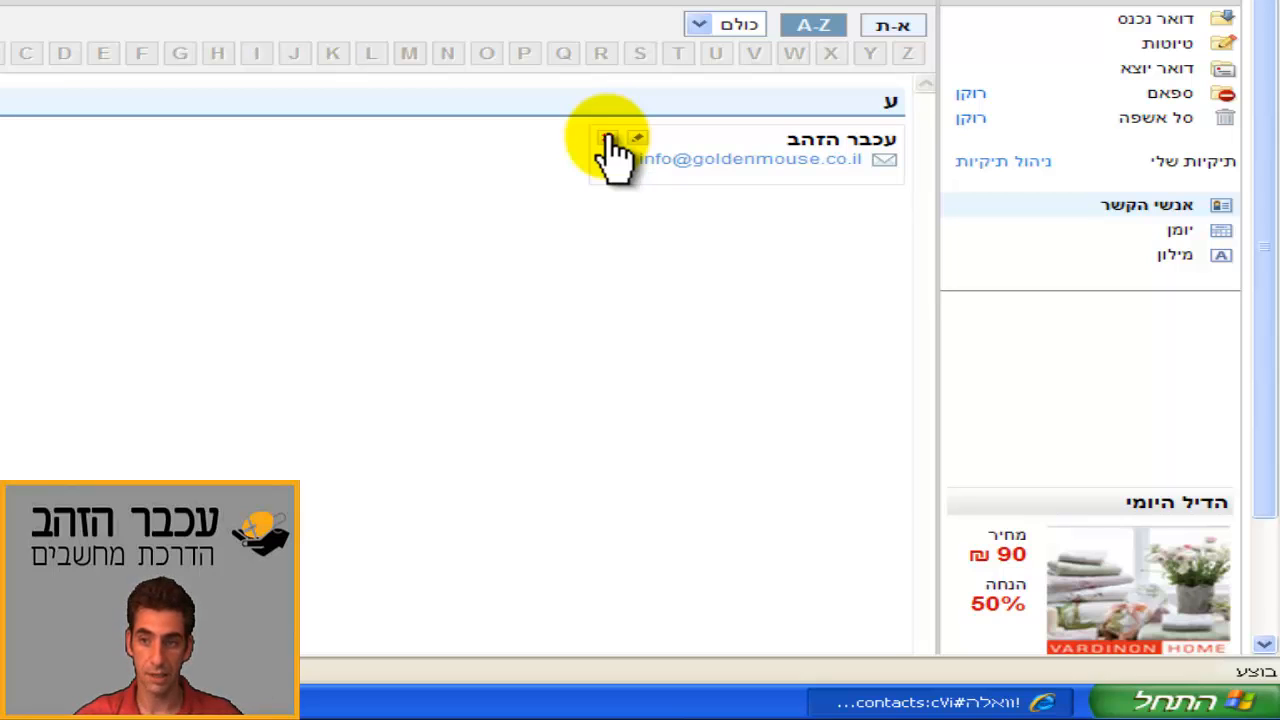
Step: Delete the עכבר הזהב contact and confirm the deletion
left_click(606, 137)
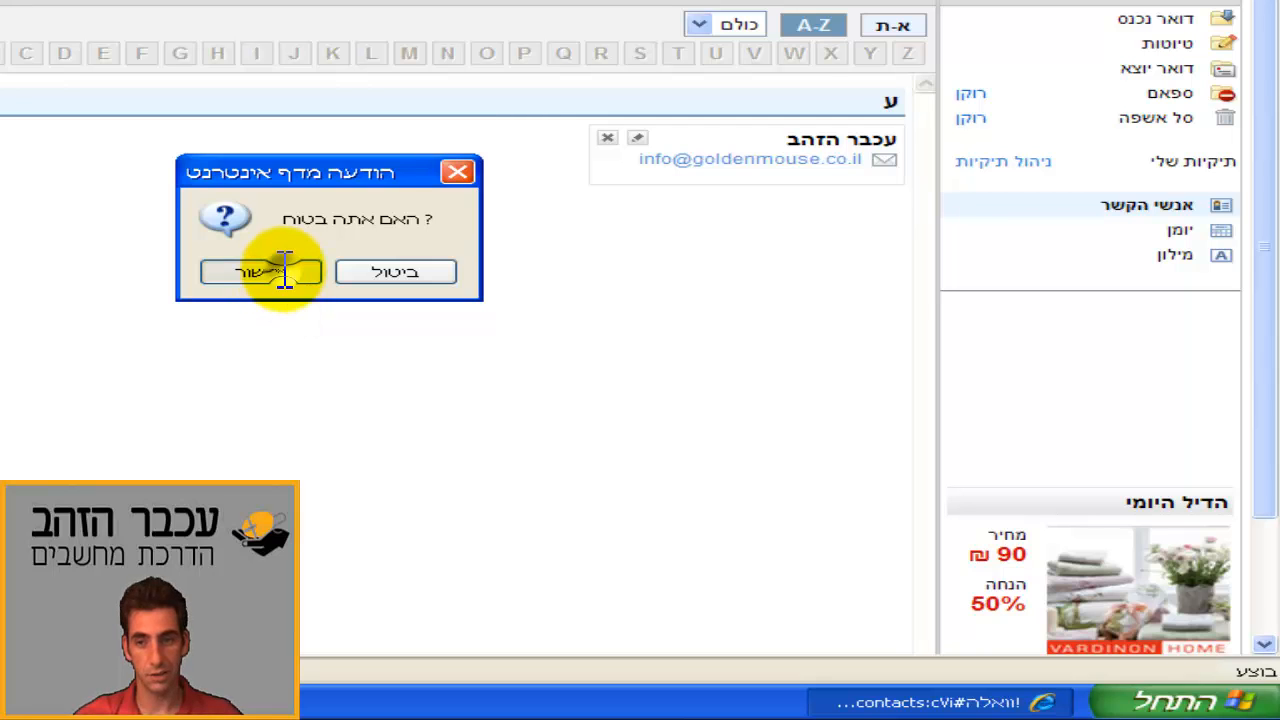
left_click(284, 268)
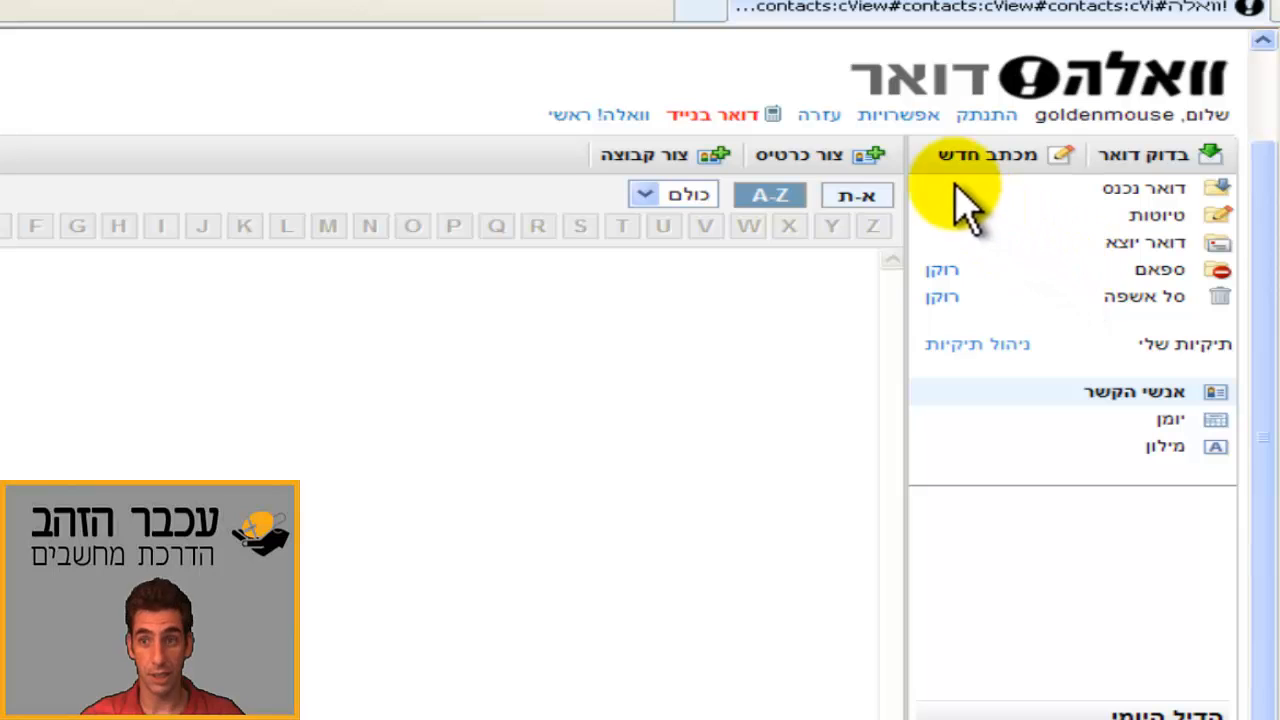
Step: Switch to the ממשק דואר מתקדם (advanced mail interface) from the Options page
left_click(906, 118)
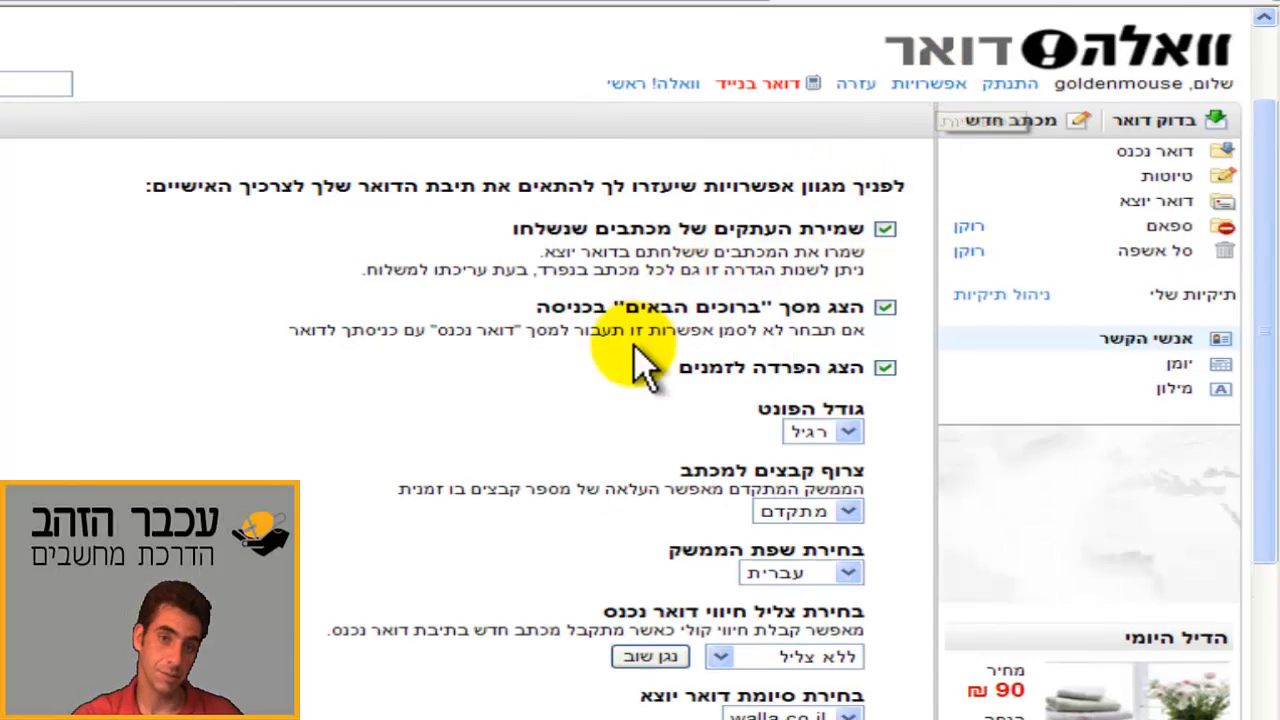
scroll(605, 345, "down", 3)
scroll(640, 350, "down", 5)
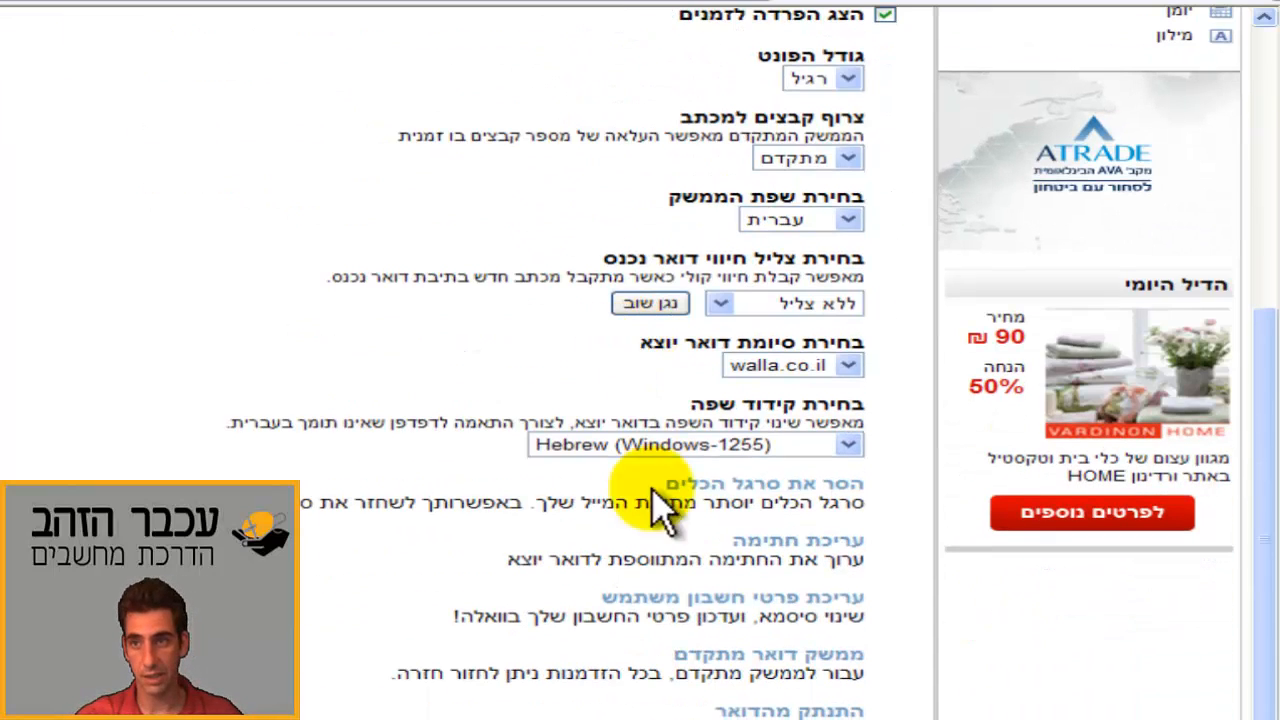
left_click(797, 655)
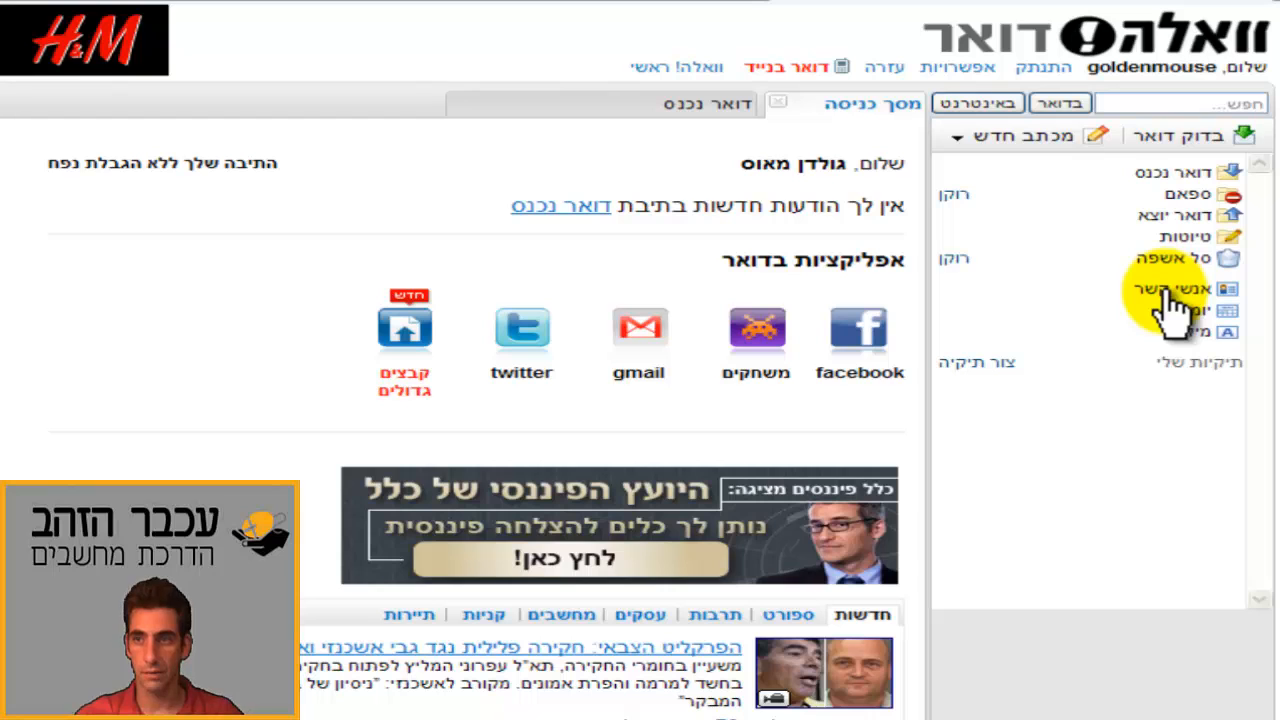
left_click(1165, 292)
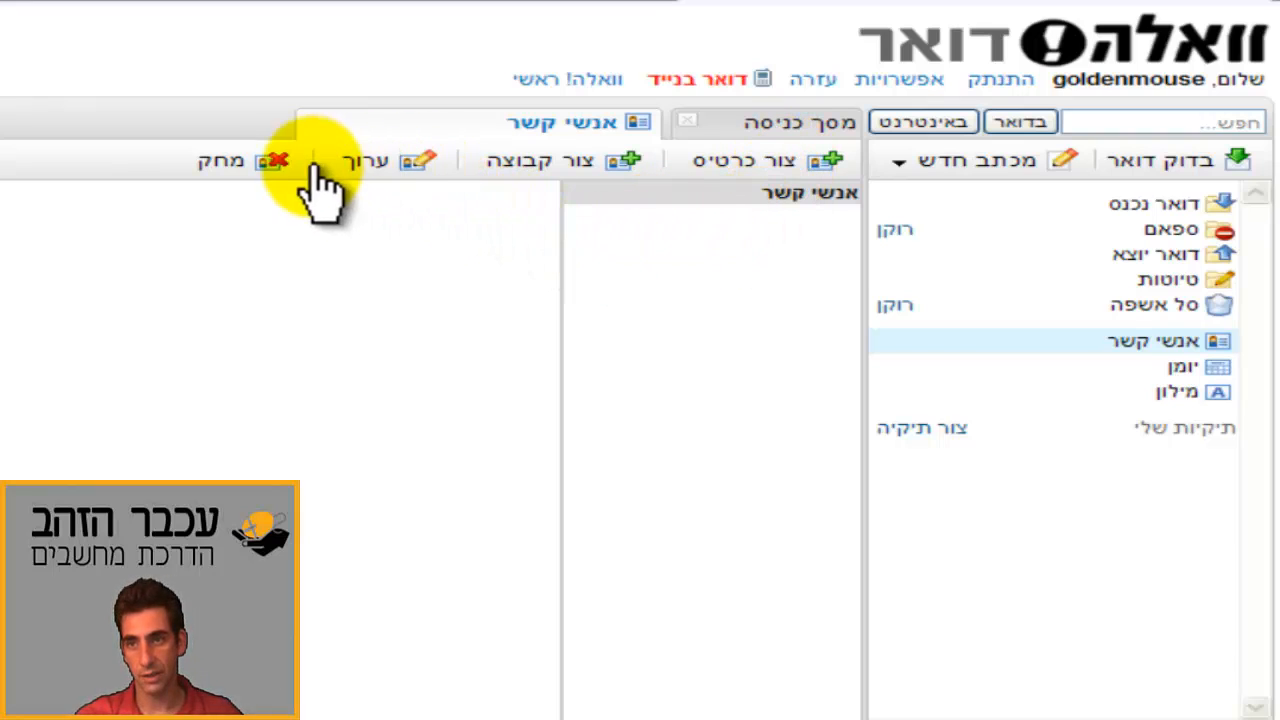
left_click(772, 166)
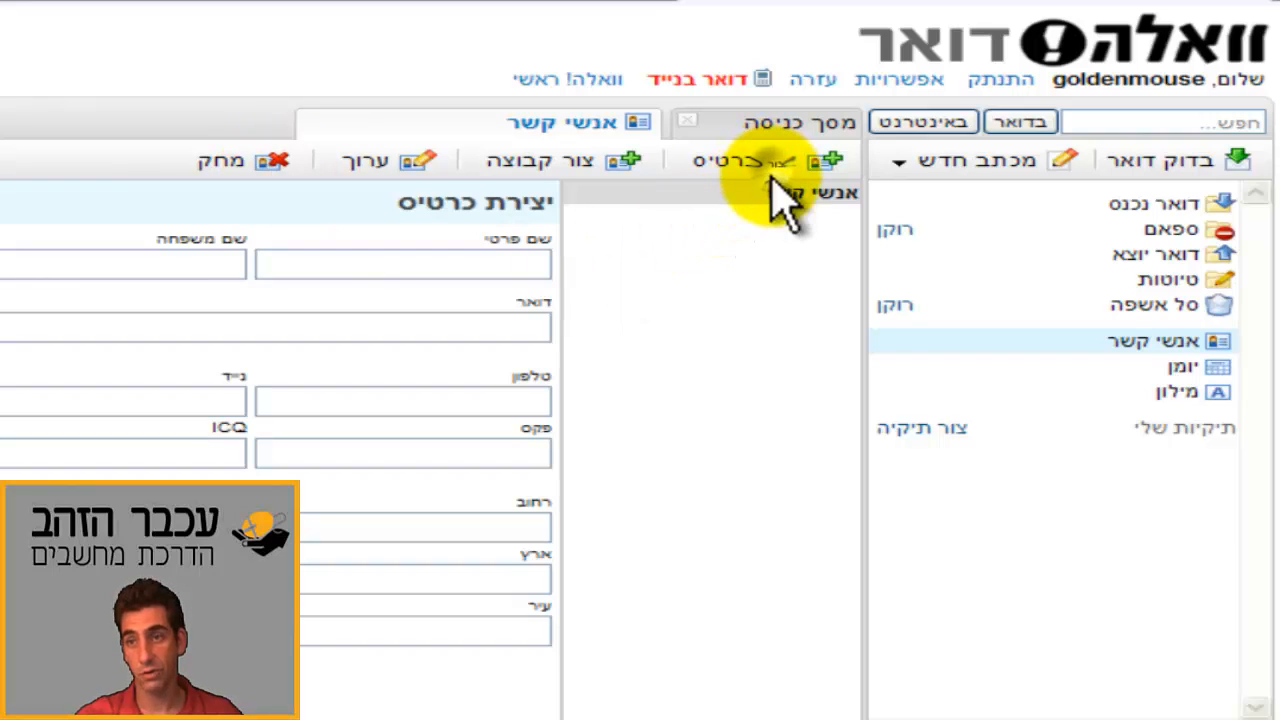
left_click(486, 268)
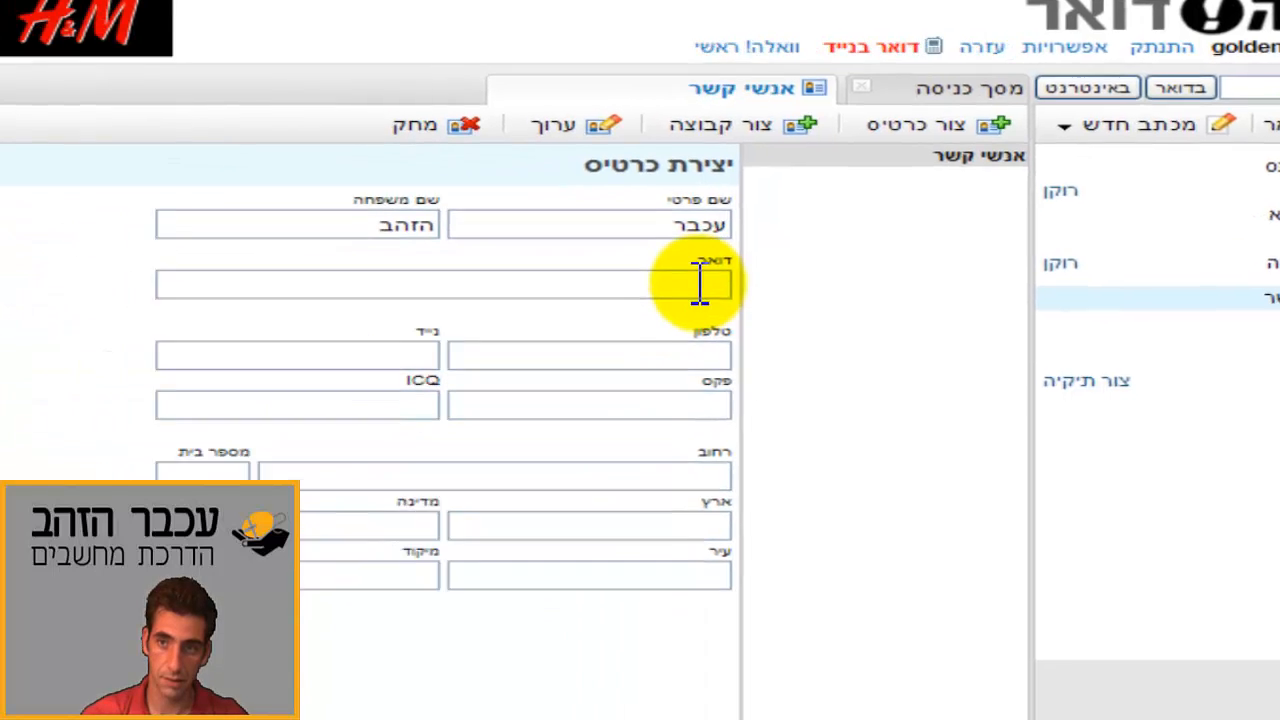
left_click(521, 328)
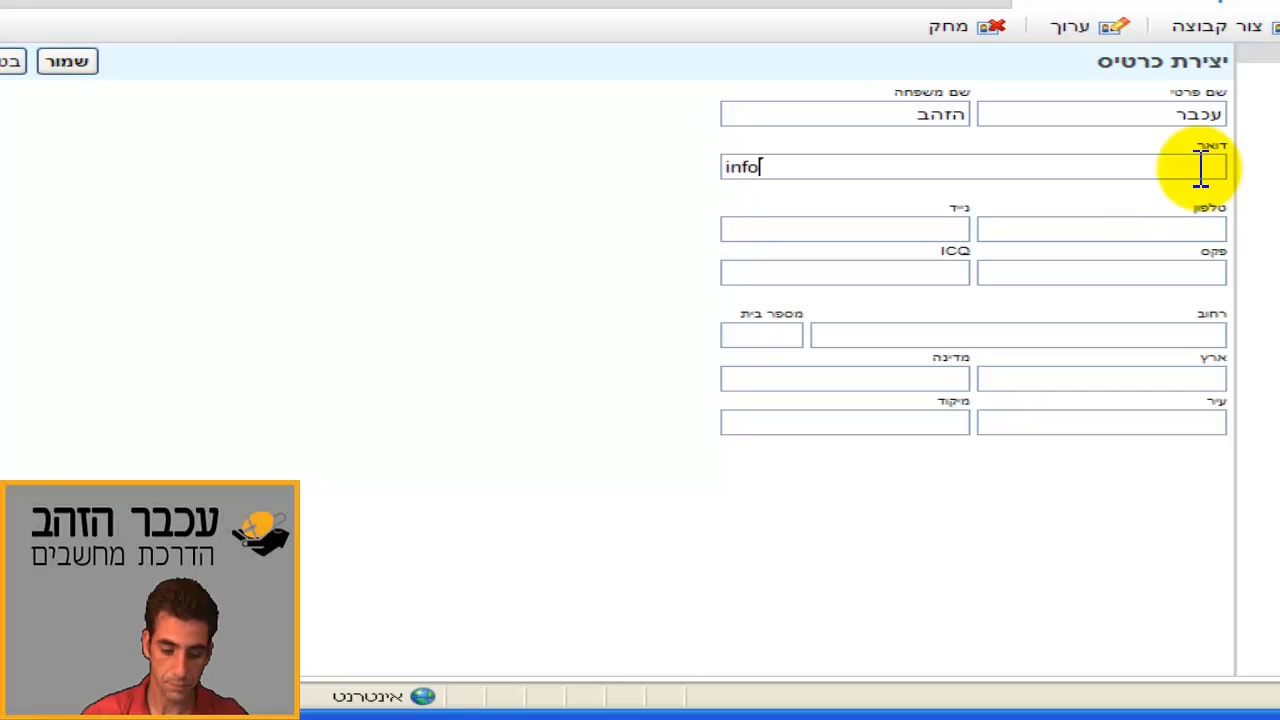
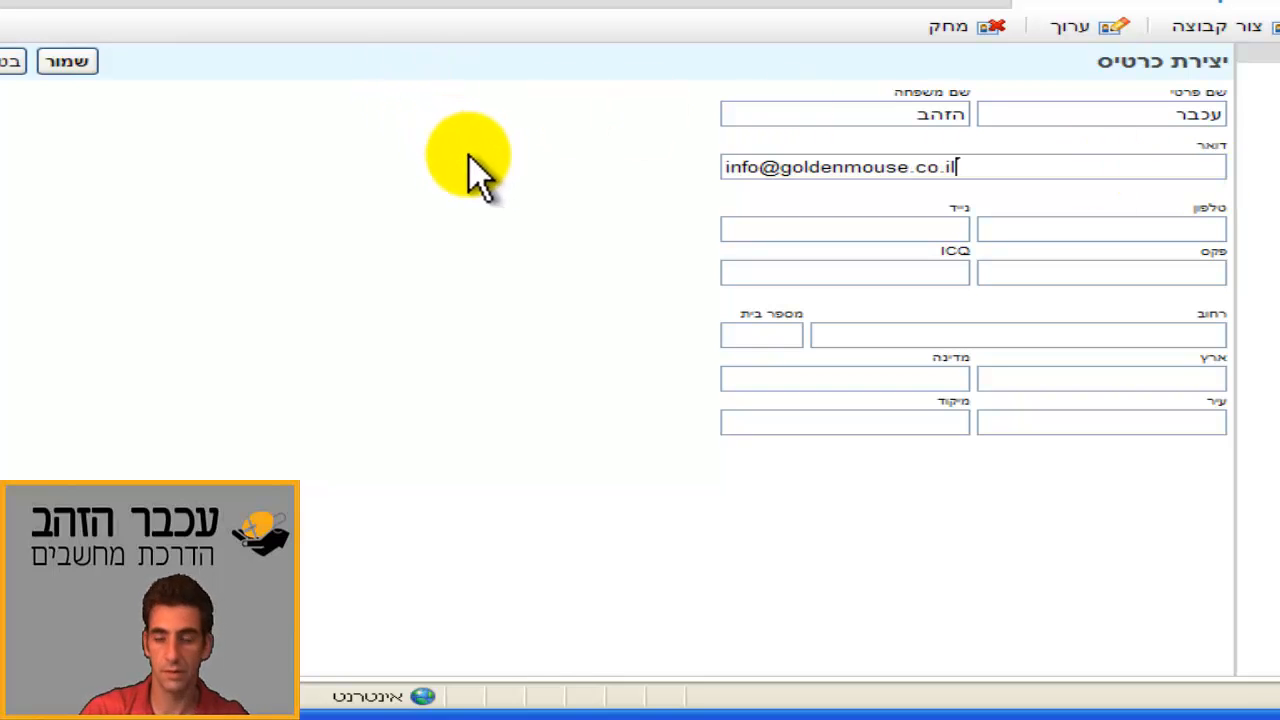
left_click(67, 62)
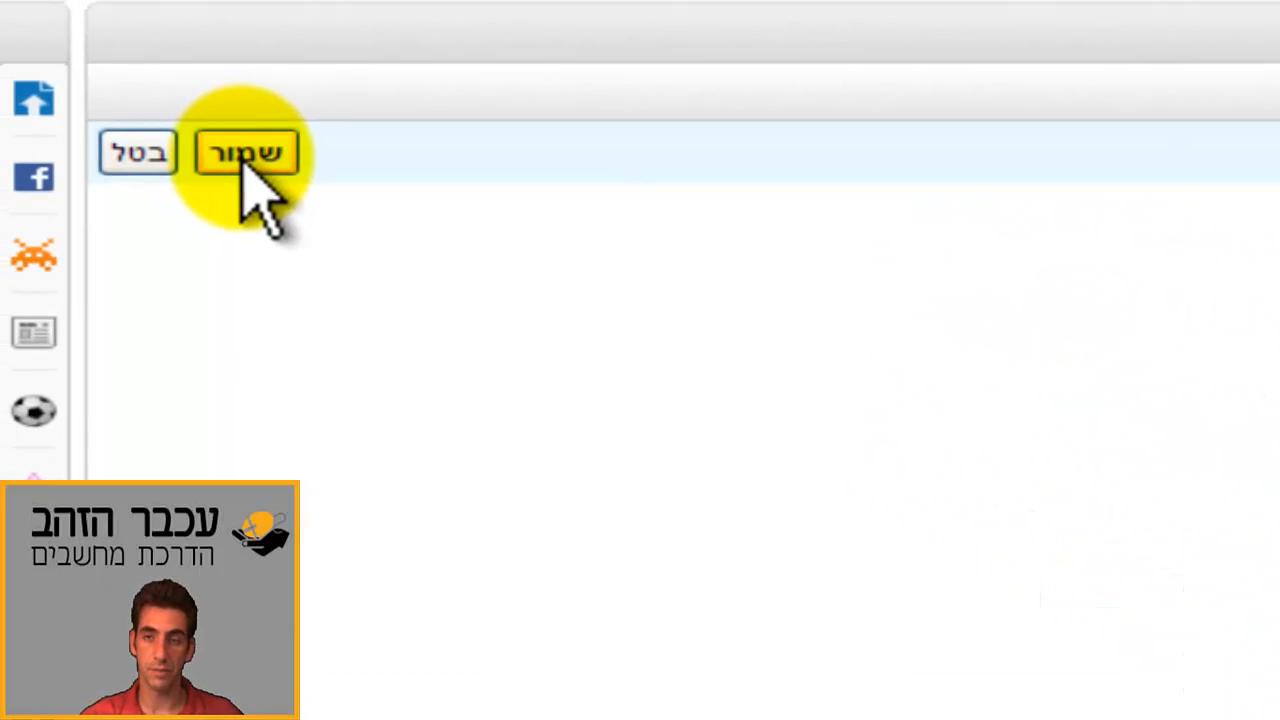
Step: Confirm the save, reopen the עכבר הזהב card with ערוך, and save it again
left_click(245, 155)
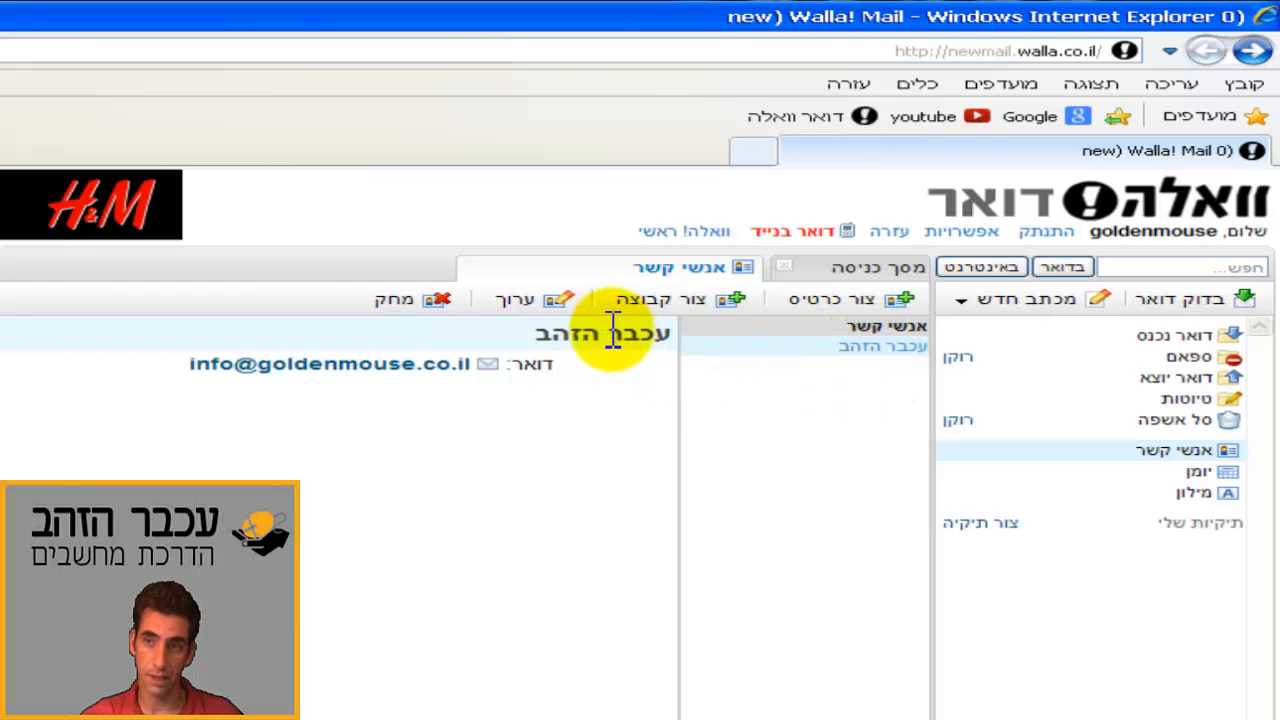
left_click(548, 303)
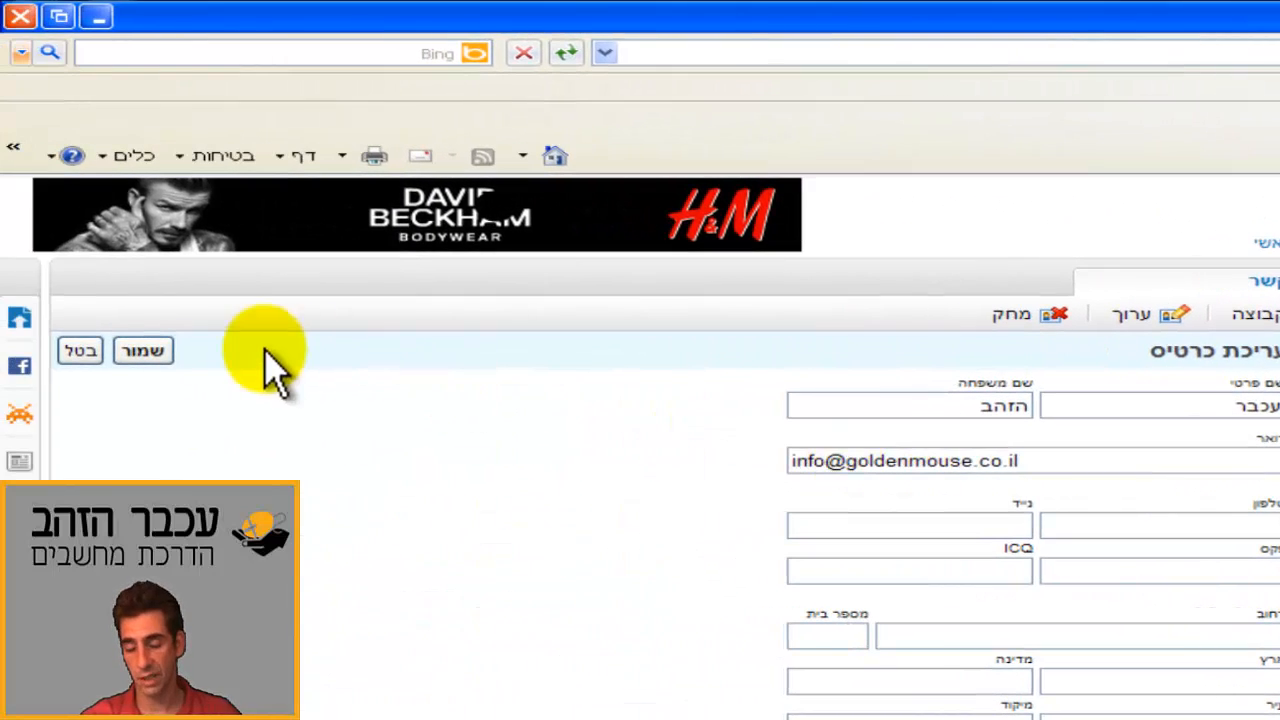
left_click(138, 343)
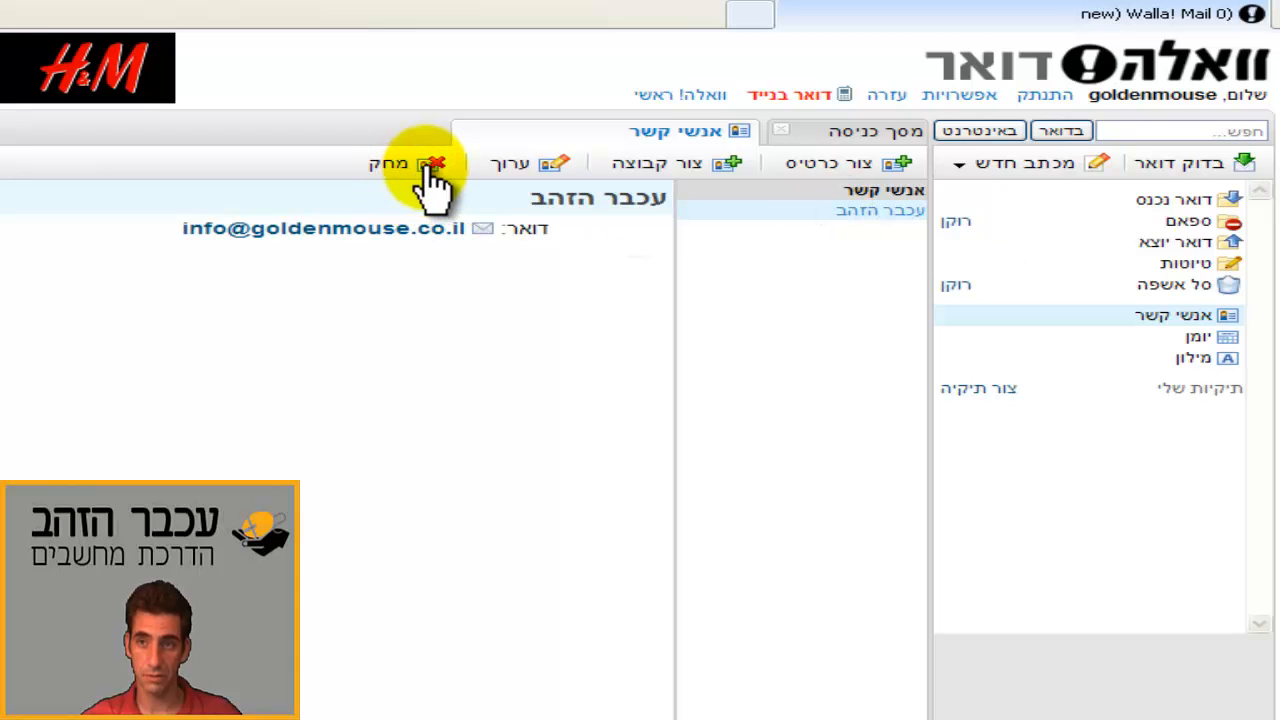
Step: Delete the עכבר הזהב contact, confirm with אישור, and close the browser window
left_click(432, 172)
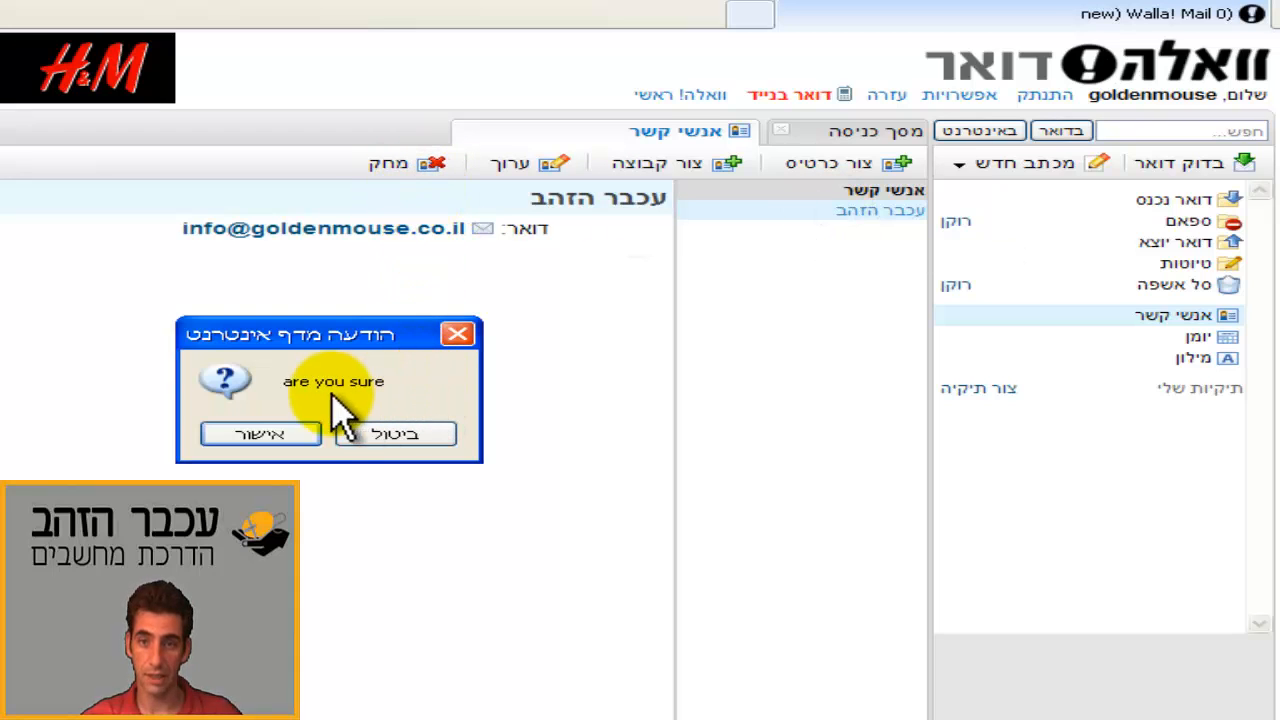
left_click(252, 436)
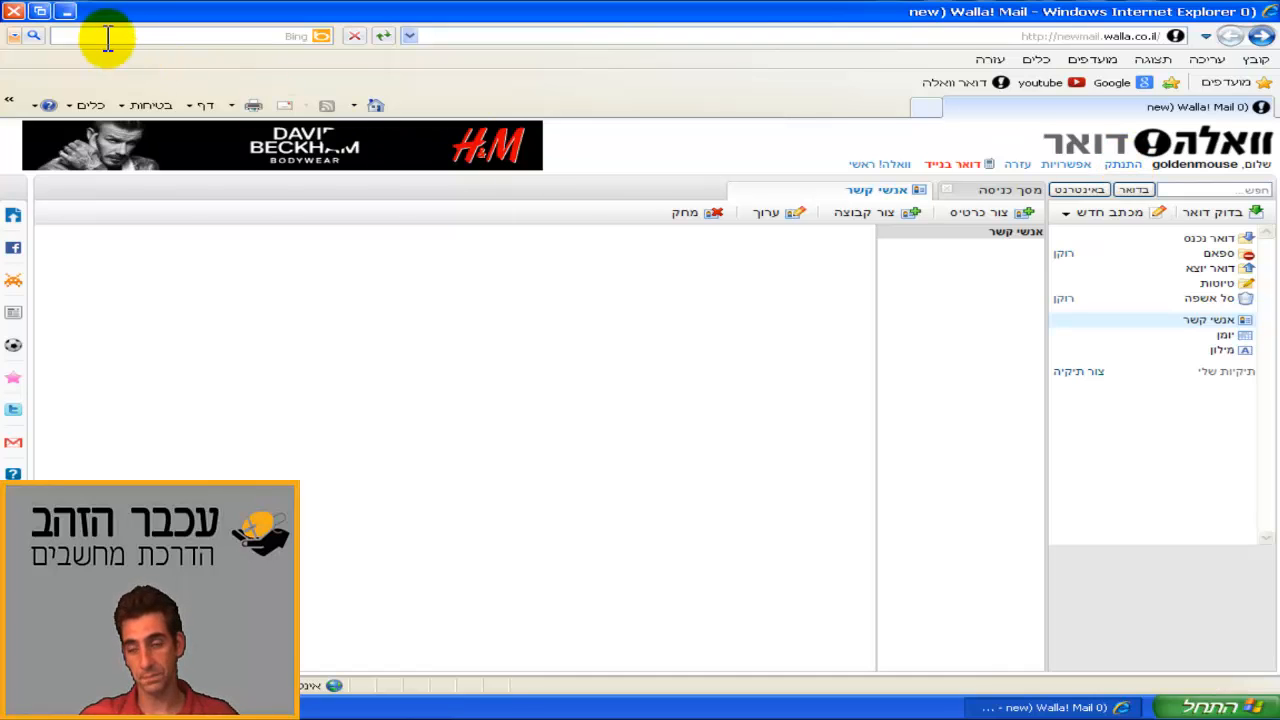
left_click(17, 14)
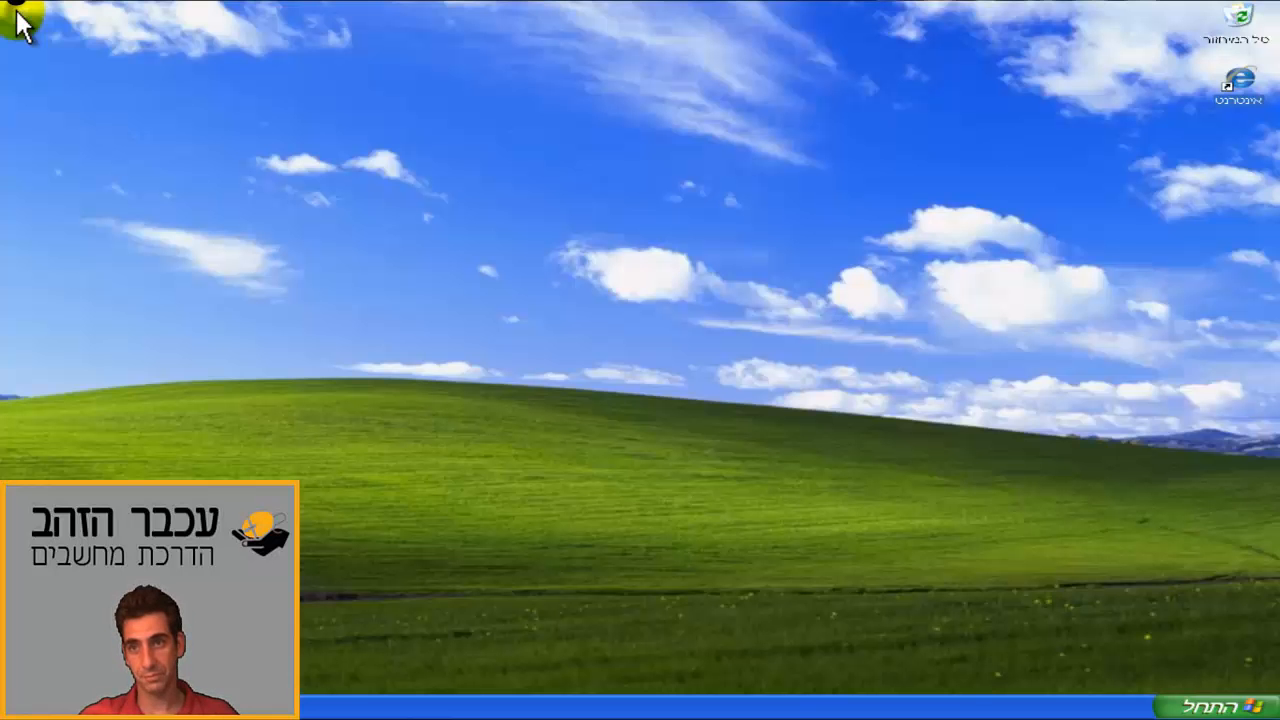